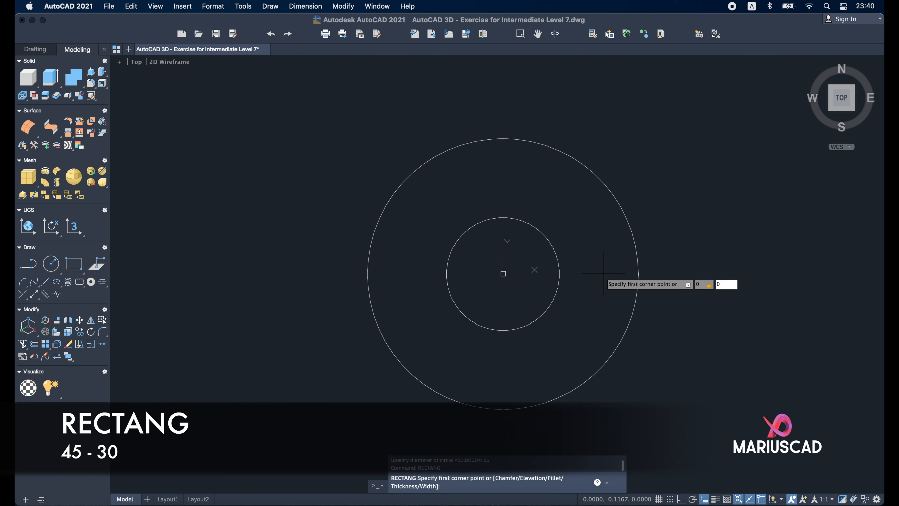
Draw a 45 by 30 rectangle from 0,0, extending below and to the left of the circles' shared centre
key(Return)
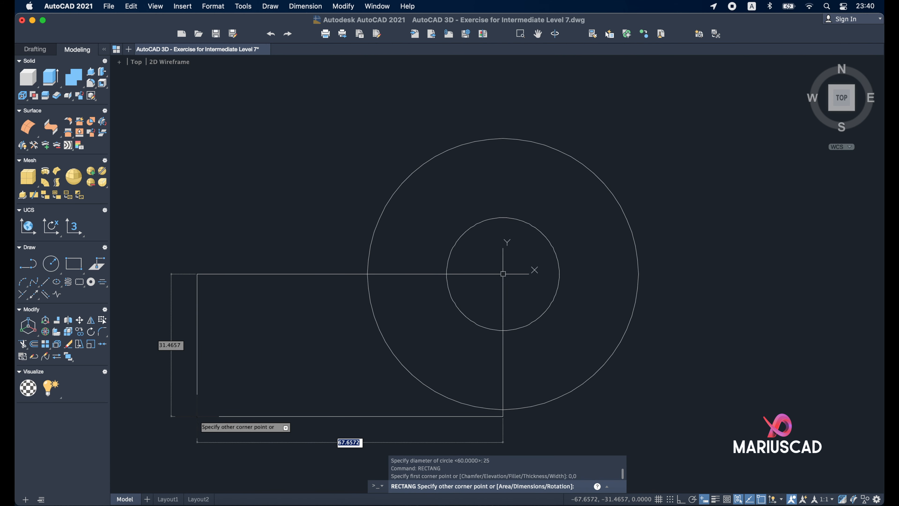
key(Tab)
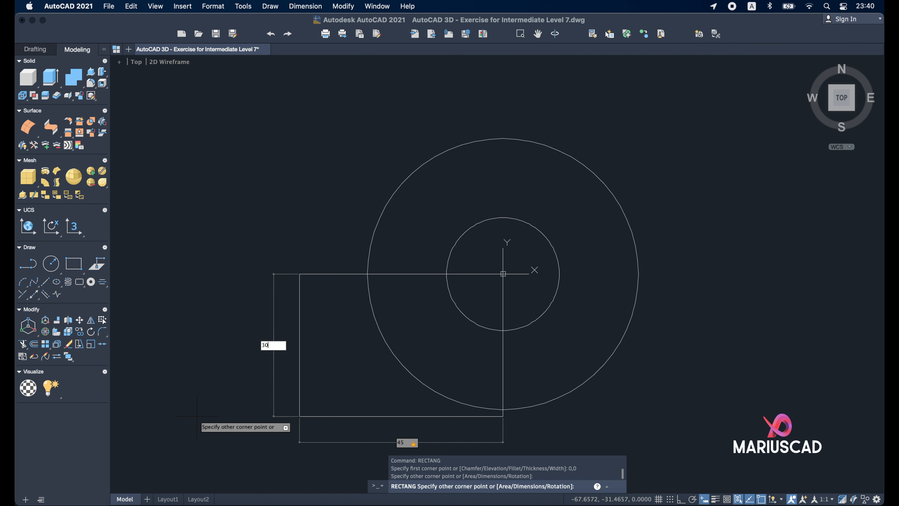
text(30)
key(Return)
key(Escape)
Trim the outer circle's lower-left arc and the rectangle's upper edge between the outer and inner circles
key(super+a)
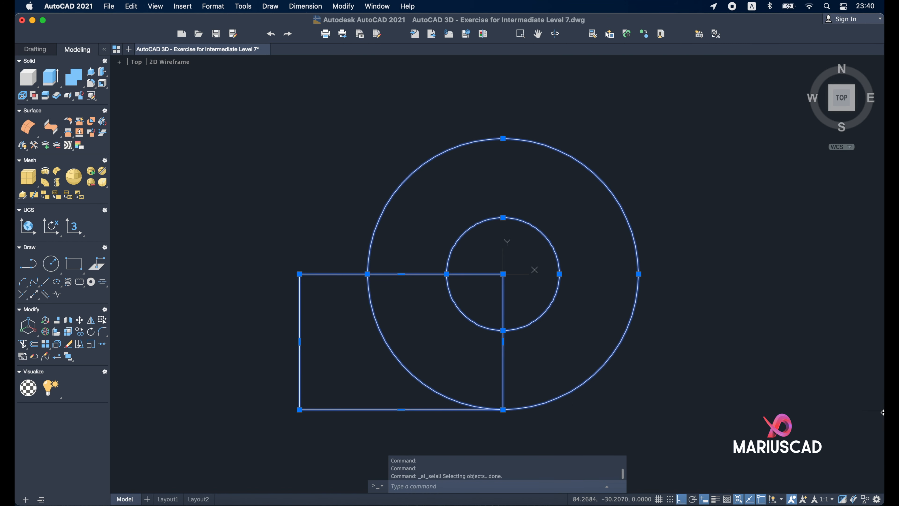
middle_drag(754, 378, 713, 345)
text(r)
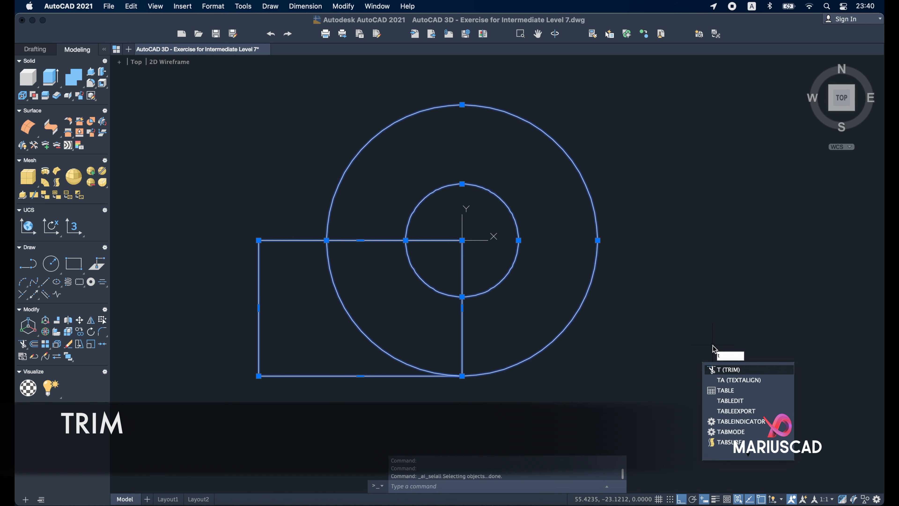
key(Return)
click(393, 328)
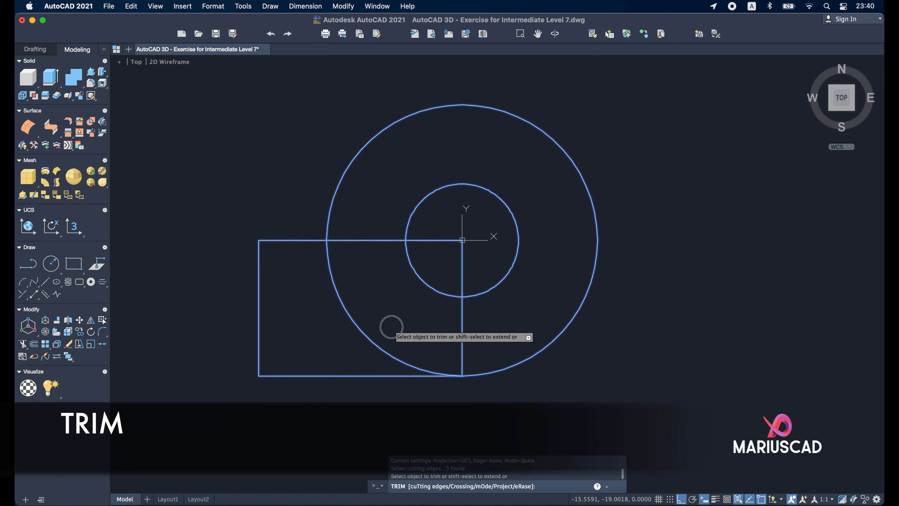
click(343, 325)
click(361, 274)
click(354, 211)
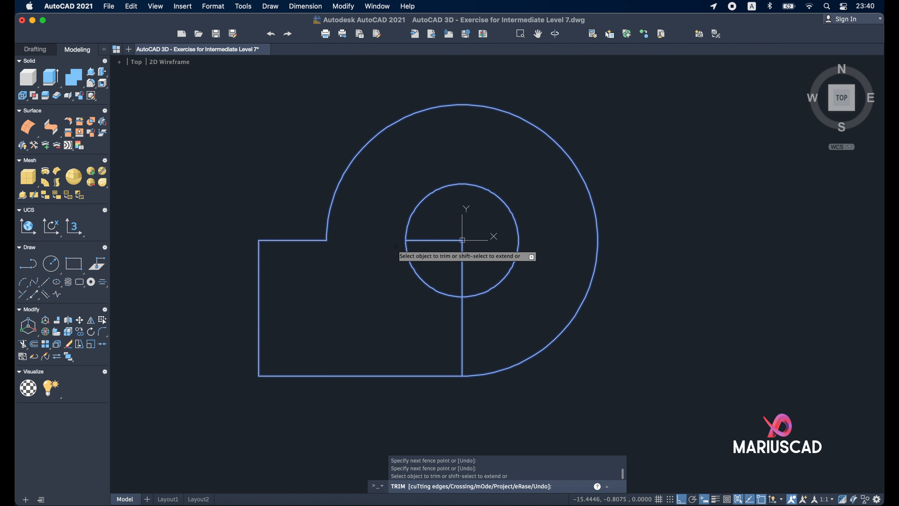
Trim the rectangle edges inside the inner circle and the remaining vertical segment below it
click(424, 250)
click(425, 209)
click(471, 260)
click(458, 259)
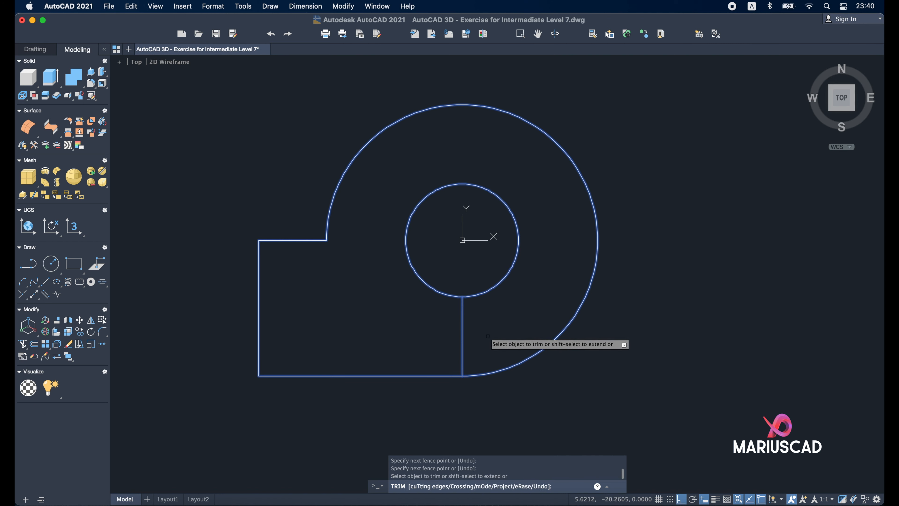
click(475, 336)
click(430, 323)
key(Escape)
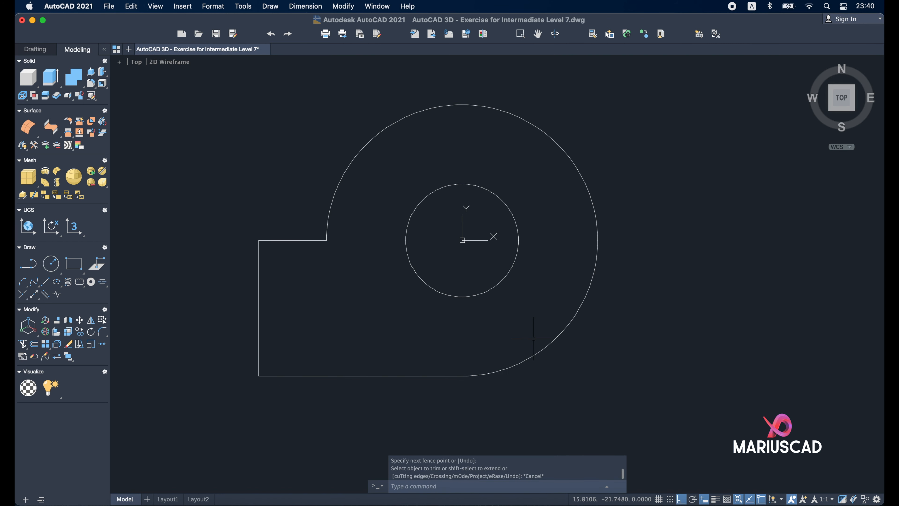
In an isometric view, Presspull the area between the outer outline and the inner circle to a height of 15
click(810, 65)
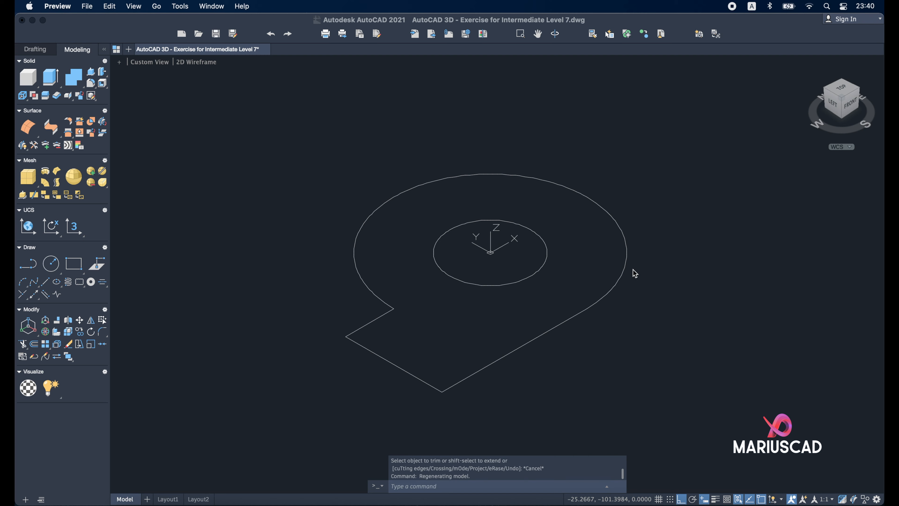
scroll(637, 268, down, 3)
click(642, 269)
key(Escape)
key(Escape)
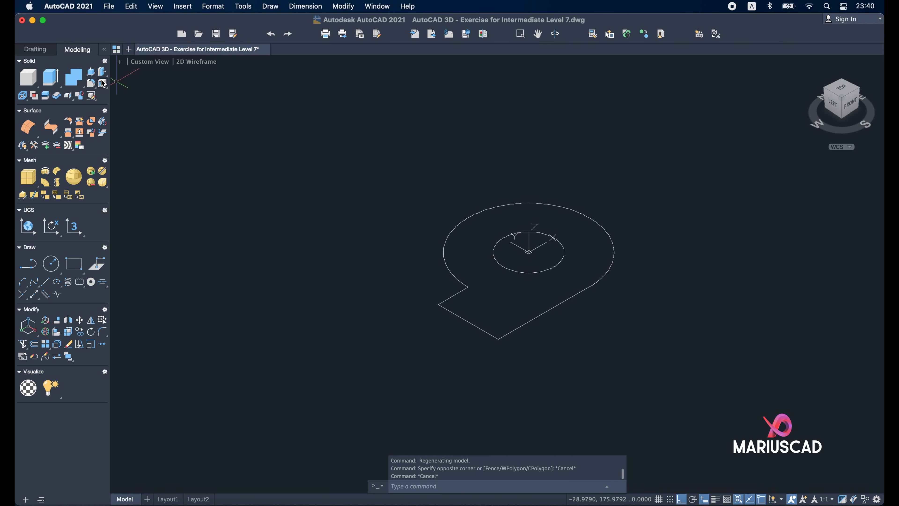
click(92, 73)
click(492, 305)
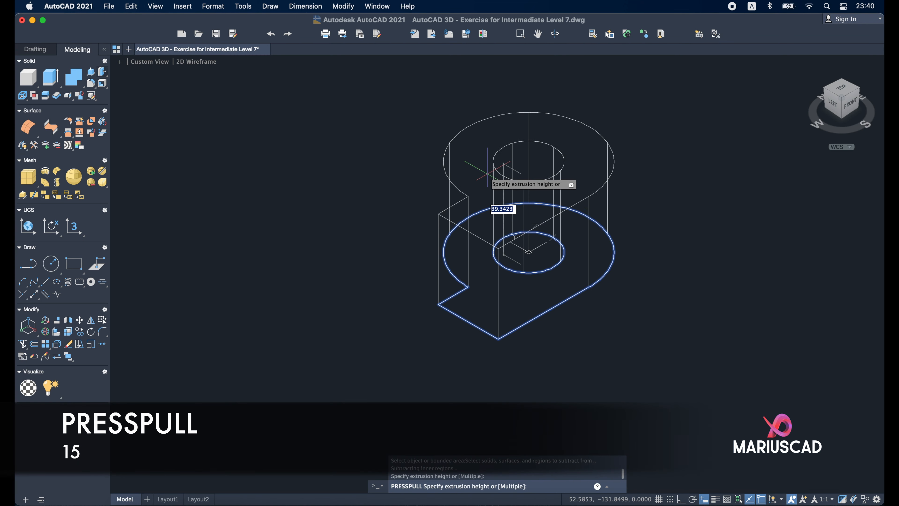
text(15)
key(Return)
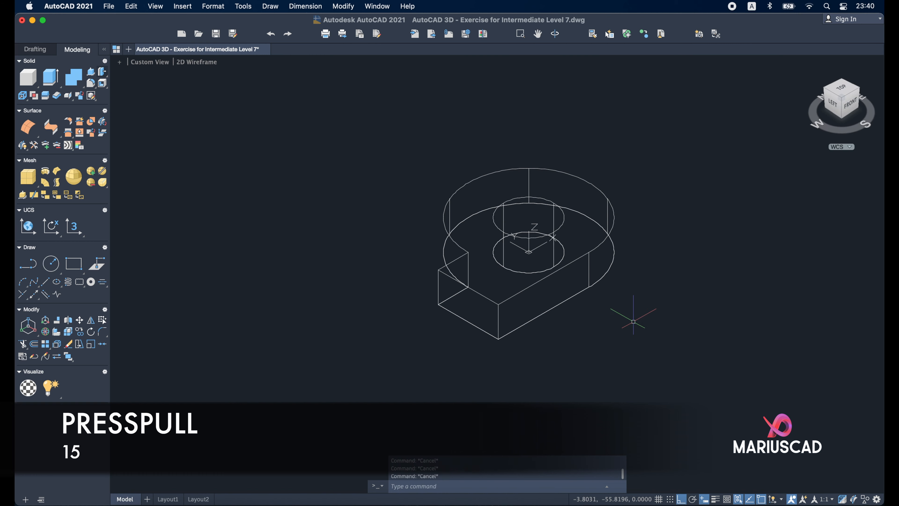
key(Escape)
key(Escape)
key(Escape)
Rotate the extruded lug and its profile curves upright about the X axis with 3DROTATE
click(676, 368)
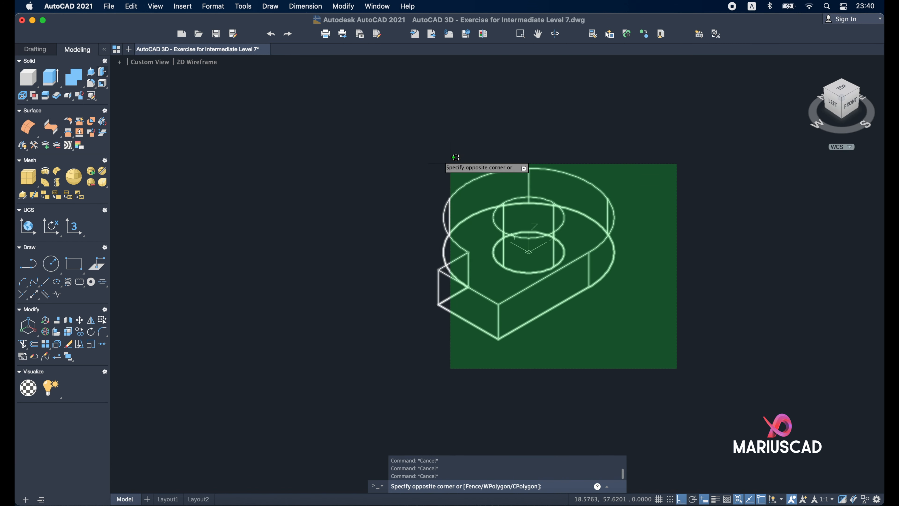
click(450, 165)
text(3drotate)
key(Return)
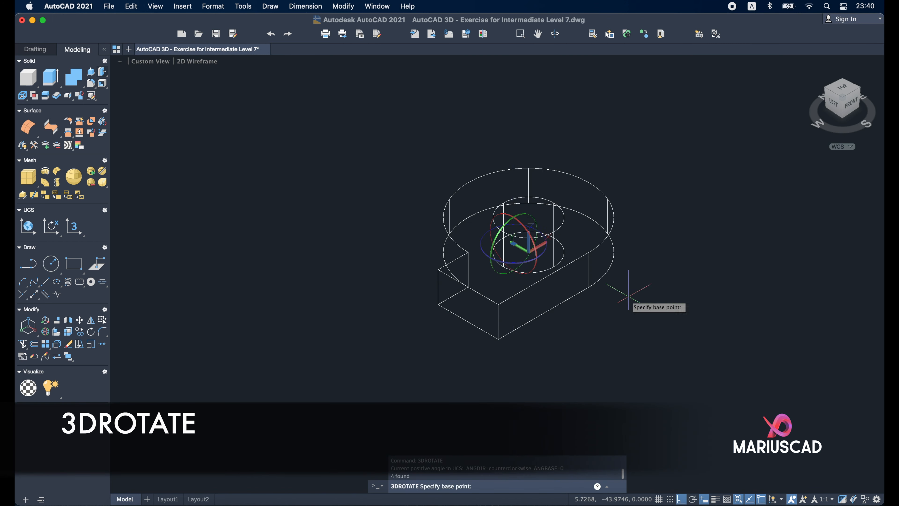
click(527, 219)
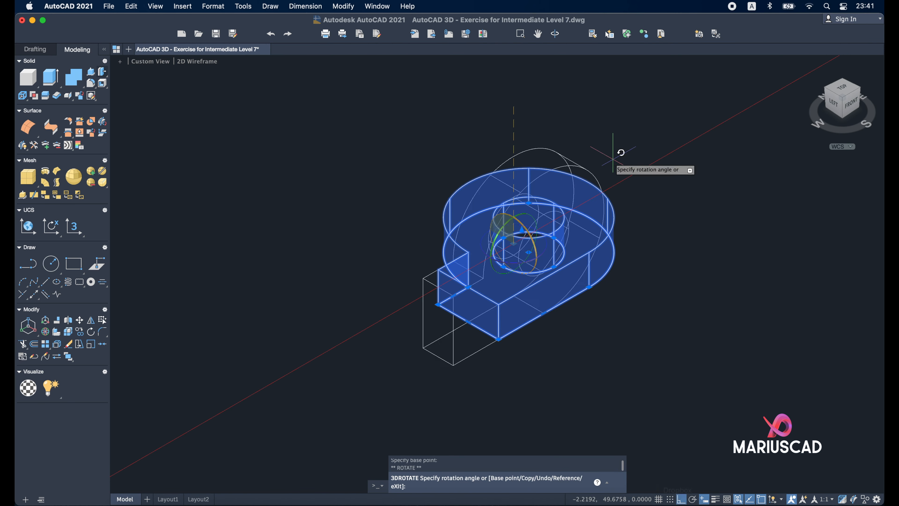
key(Escape)
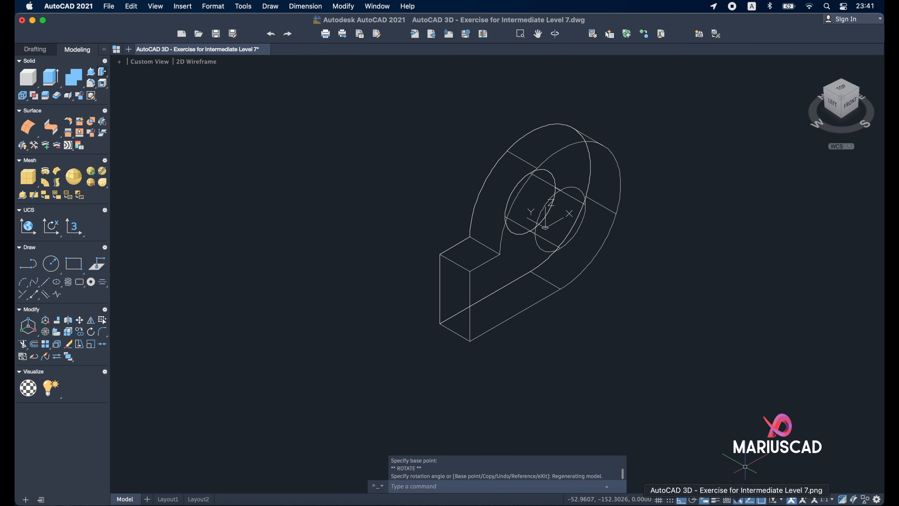
Check the reference drawing, and move the UCS origin to the midpoint of the top edge on the lug's flat end face
click(737, 502)
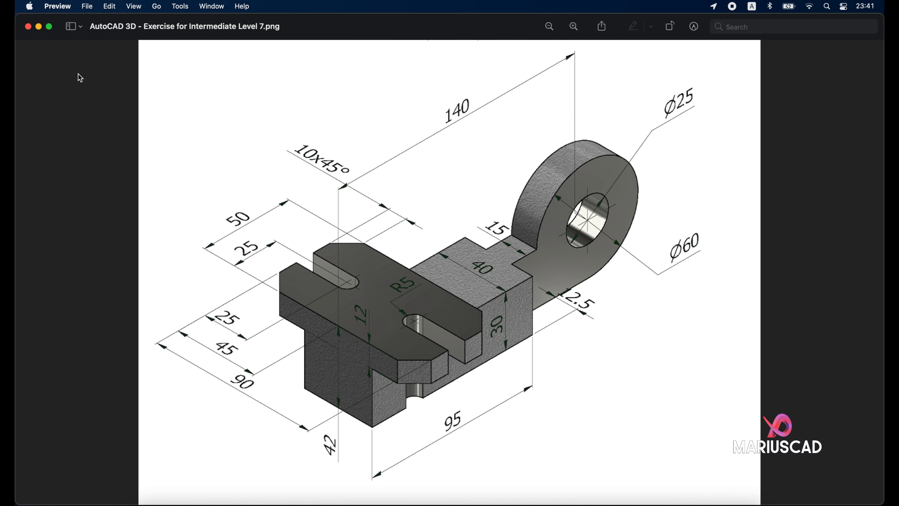
click(39, 26)
click(558, 237)
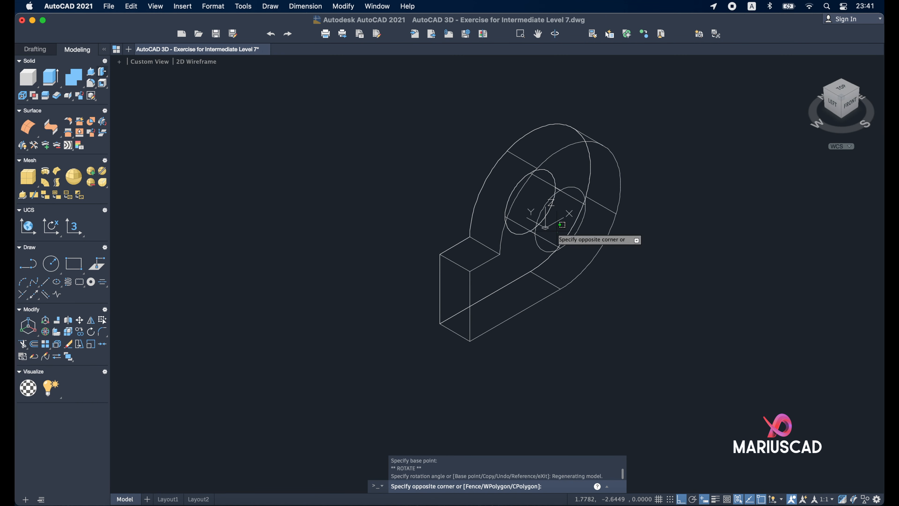
key(Escape)
mouse_move(546, 227)
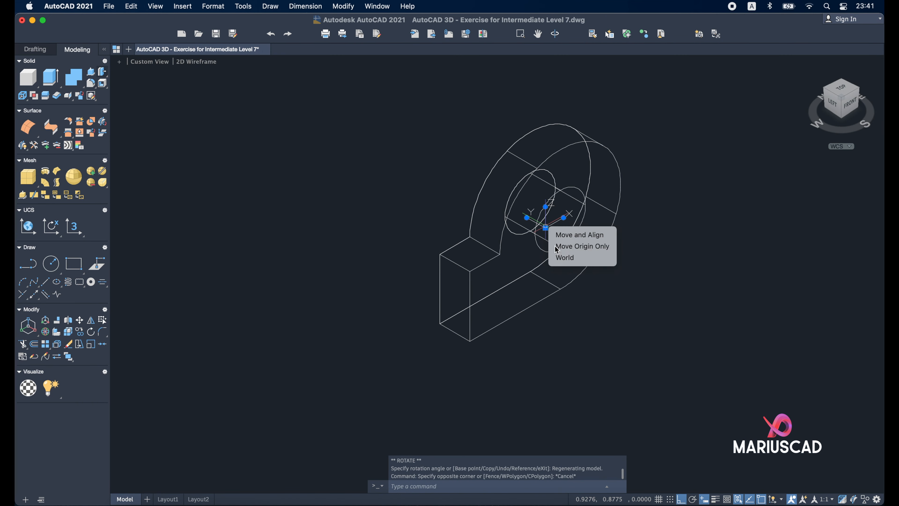
click(577, 247)
shift+right_click(458, 264)
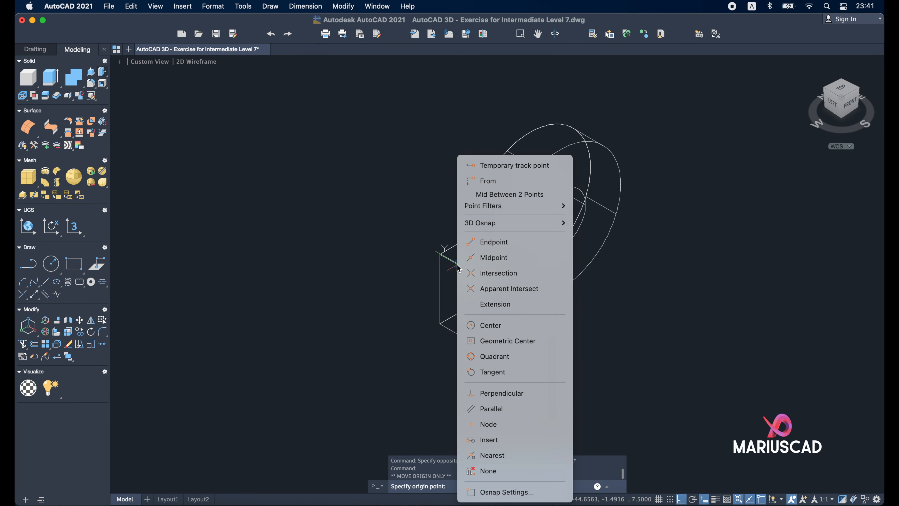
click(476, 257)
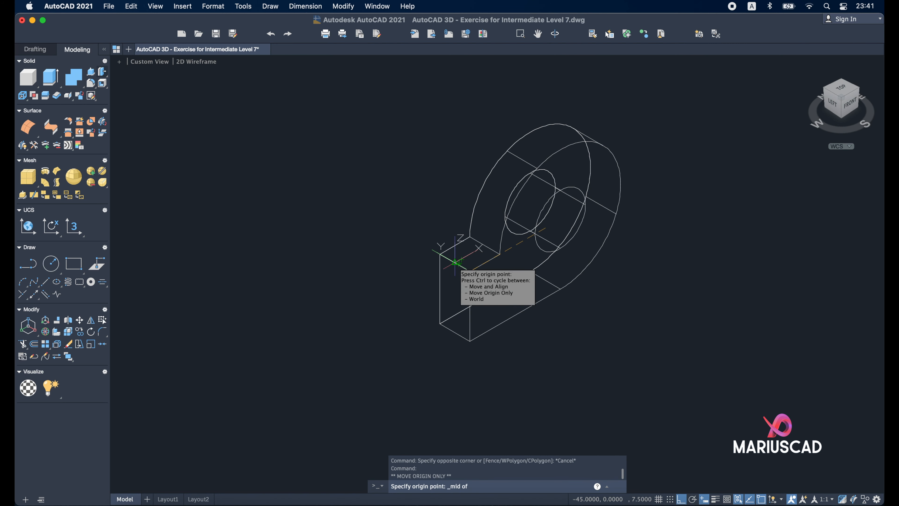
click(455, 262)
key(Escape)
Create a box 95 long, 40 wide and 30 high from corner 0,0, extending away from the lug and downward
text(box)
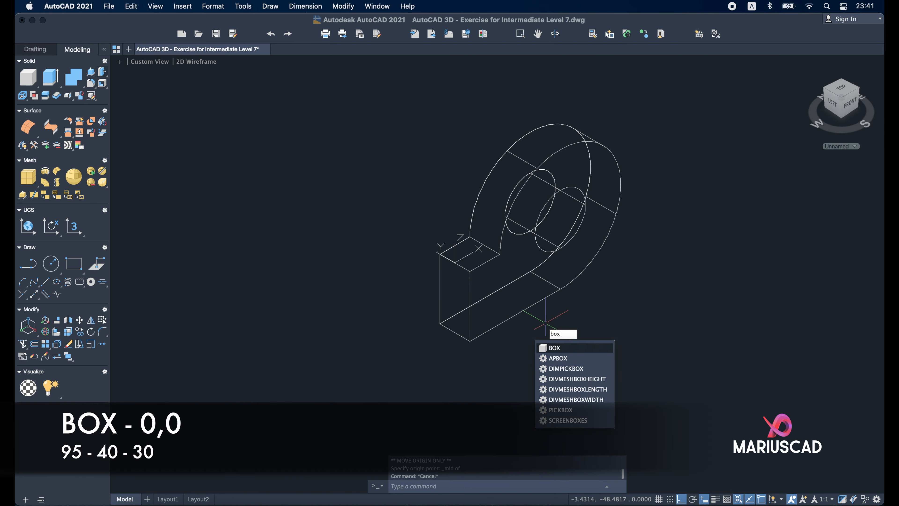
key(Return)
text(0,0)
key(Return)
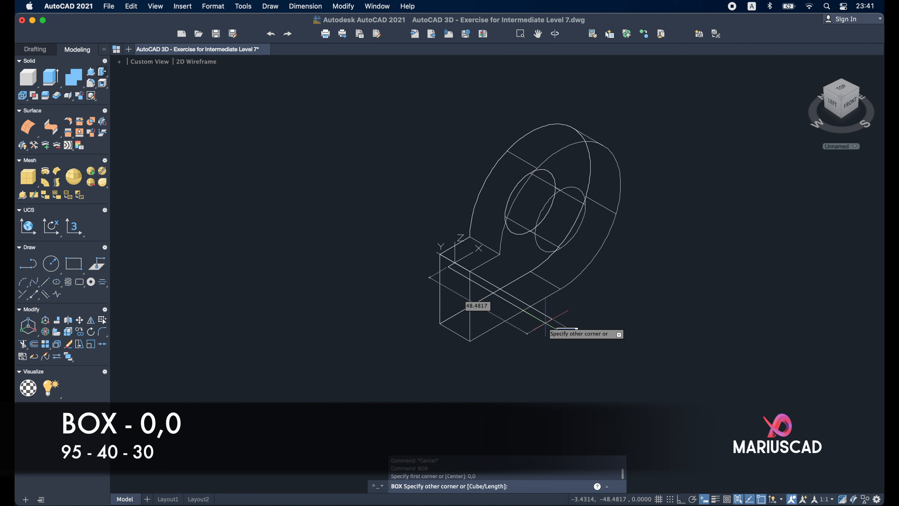
middle_drag(196, 284, 300, 243)
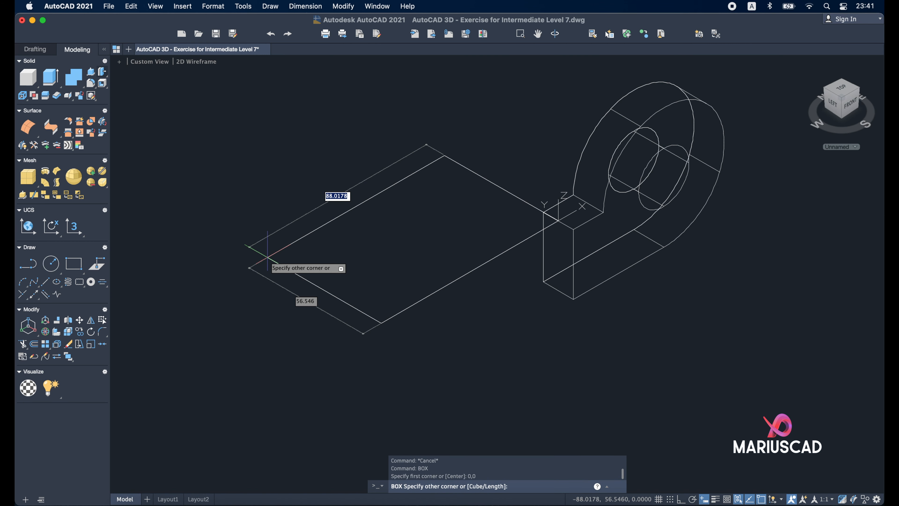
text(95)
key(Tab)
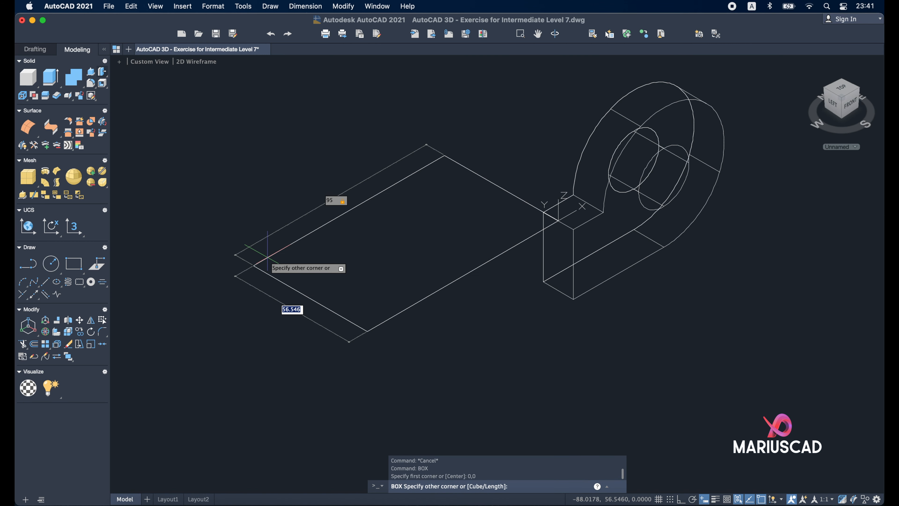
key(Return)
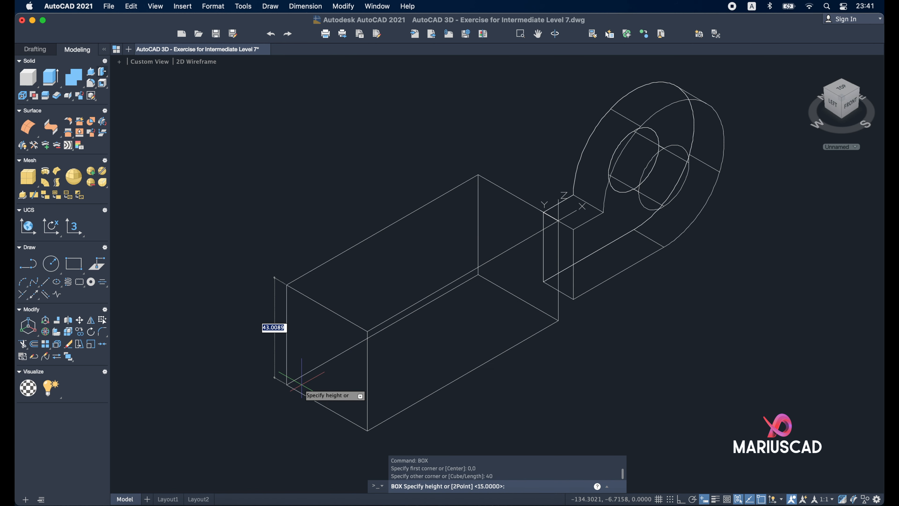
text(30)
key(Return)
key(Escape)
Move the box 20 units in the negative Y direction to centre it on the lug's end
click(460, 410)
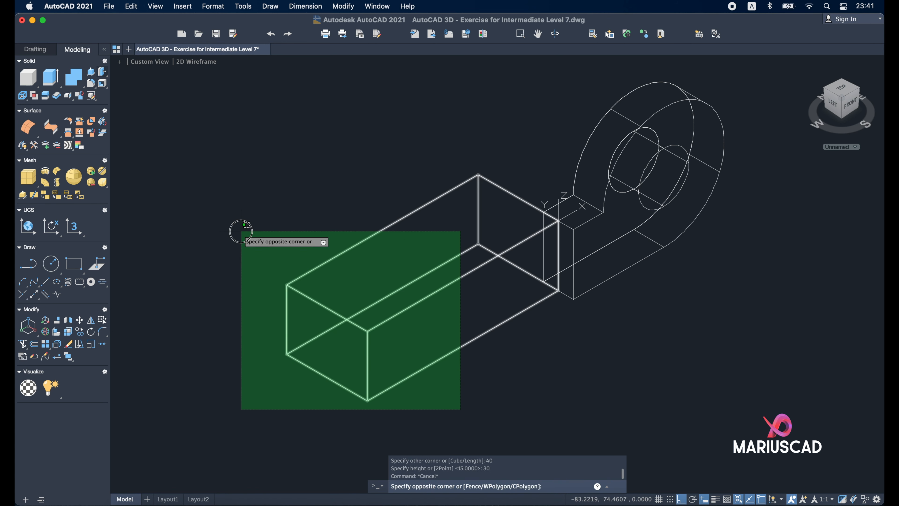
click(241, 231)
text(M)
key(Return)
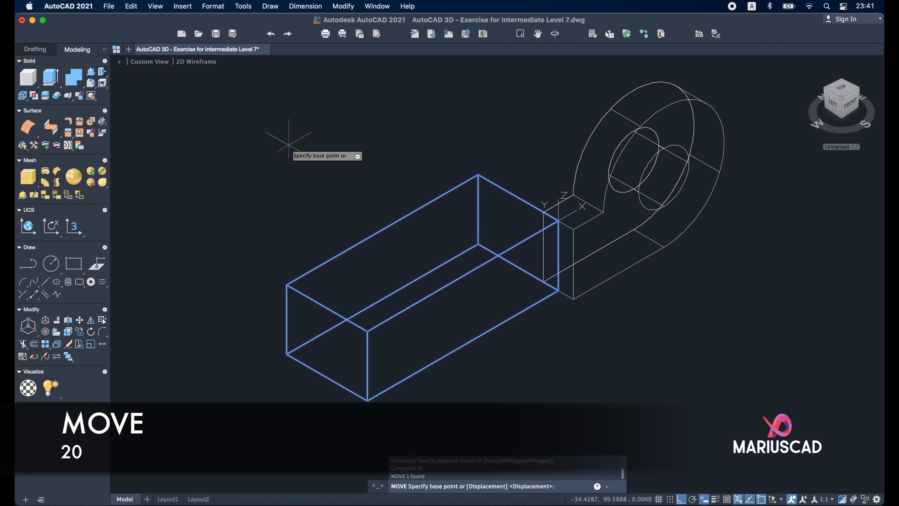
click(276, 136)
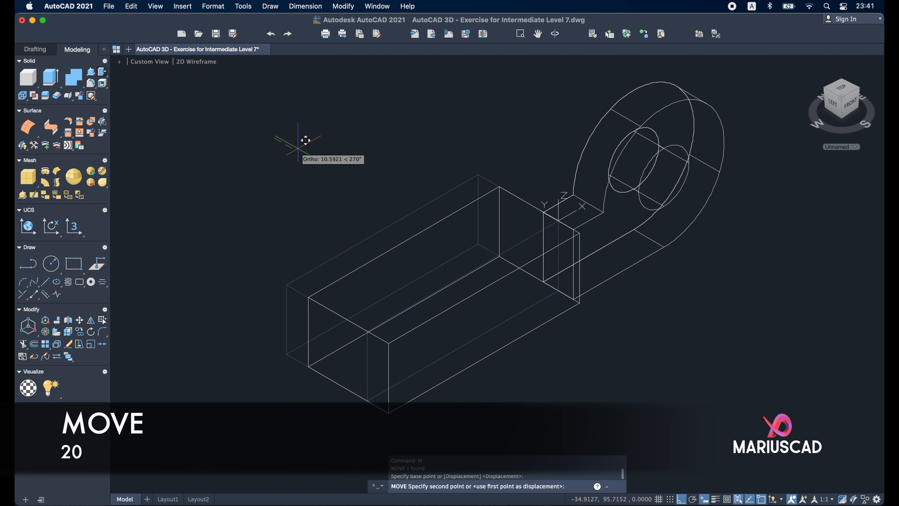
text(20)
key(Return)
key(Escape)
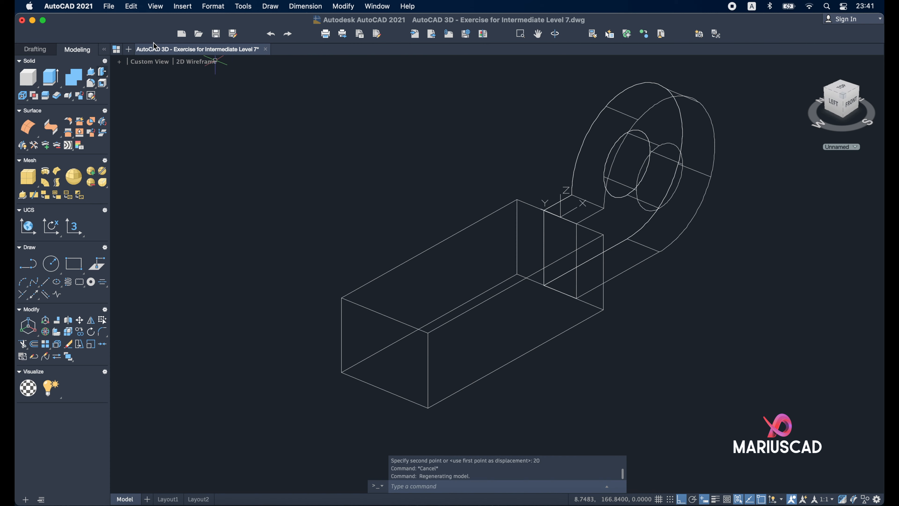
Inspect the joined box and lug in the Shaded with edges style, and restore 2D Wireframe
click(205, 63)
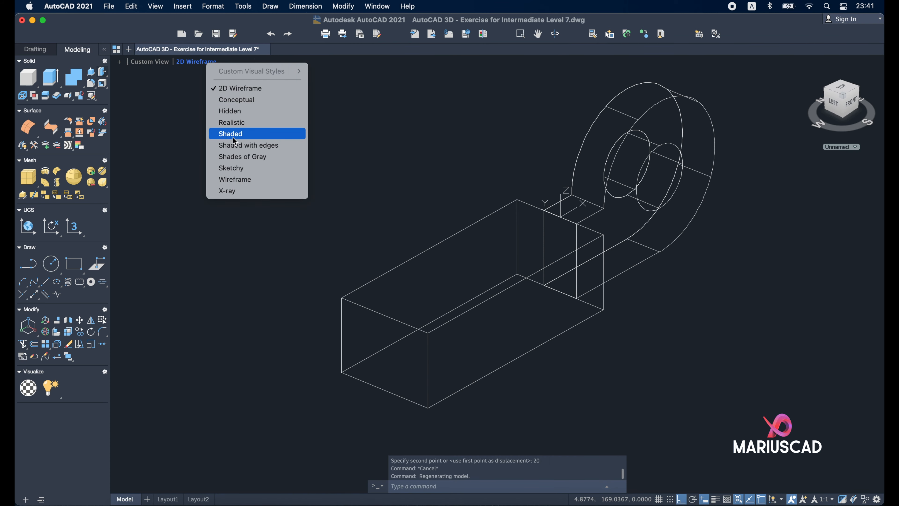
click(241, 146)
mouse_move(775, 363)
shift+middle_down()
mouse_move(640, 289)
mouse_move(766, 353)
mouse_move(754, 368)
shift+middle_up()
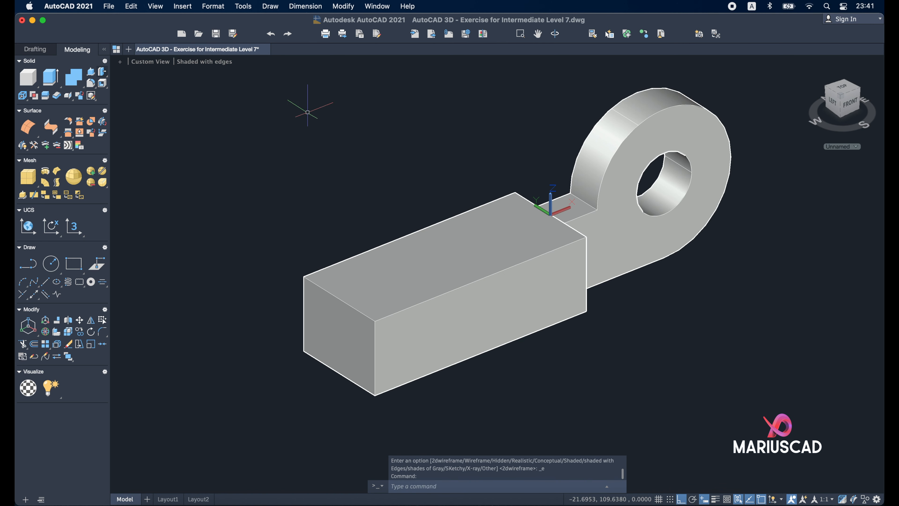
click(216, 67)
click(241, 92)
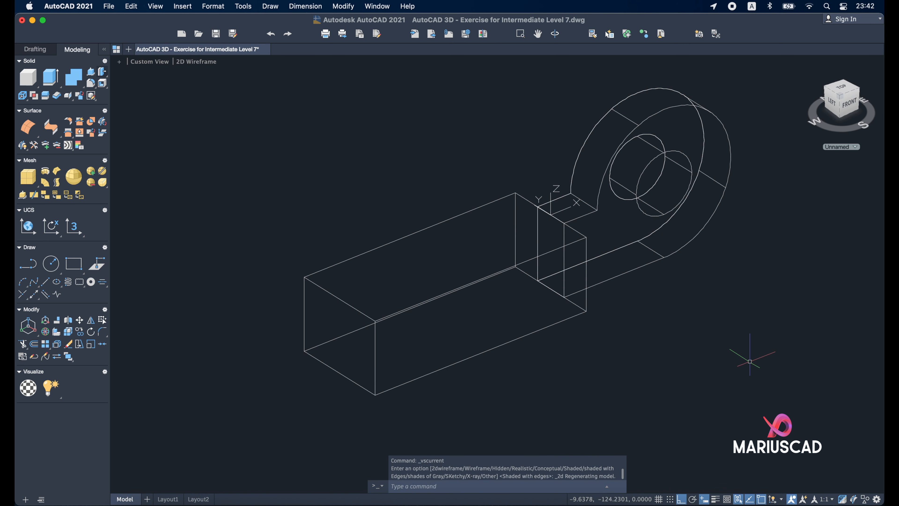
Examine the slotted plate's dimensions in the reference drawing, and switch the model to the Top view
click(743, 499)
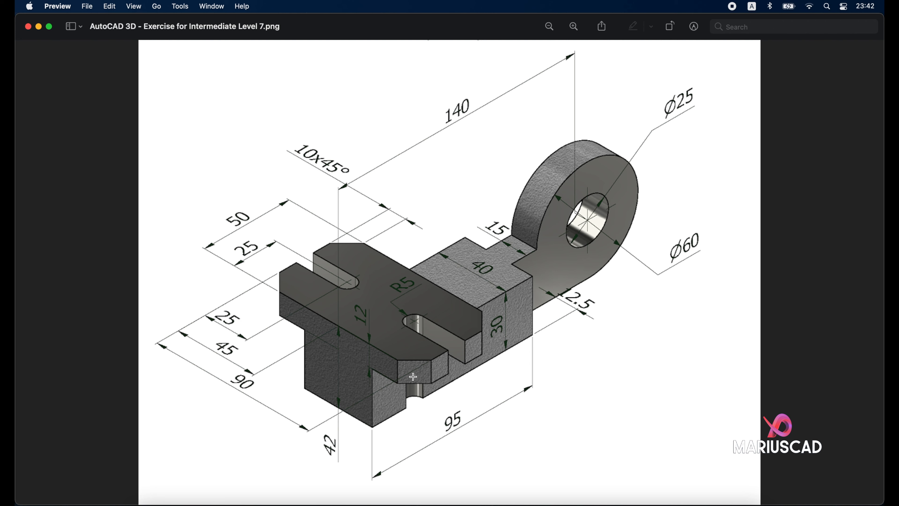
click(39, 26)
click(845, 90)
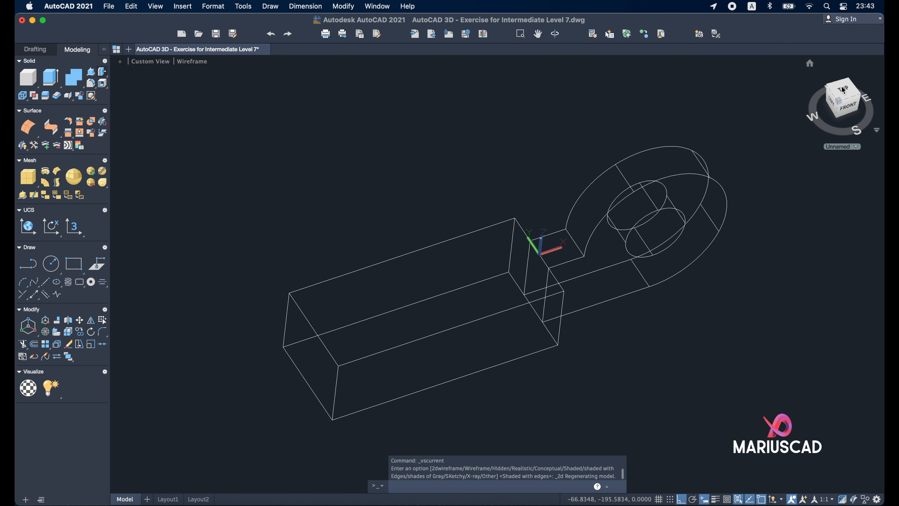
Draw a rectangle 50 wide and 90 high in the empty space to the left of the block
scroll(580, 237, up, 2)
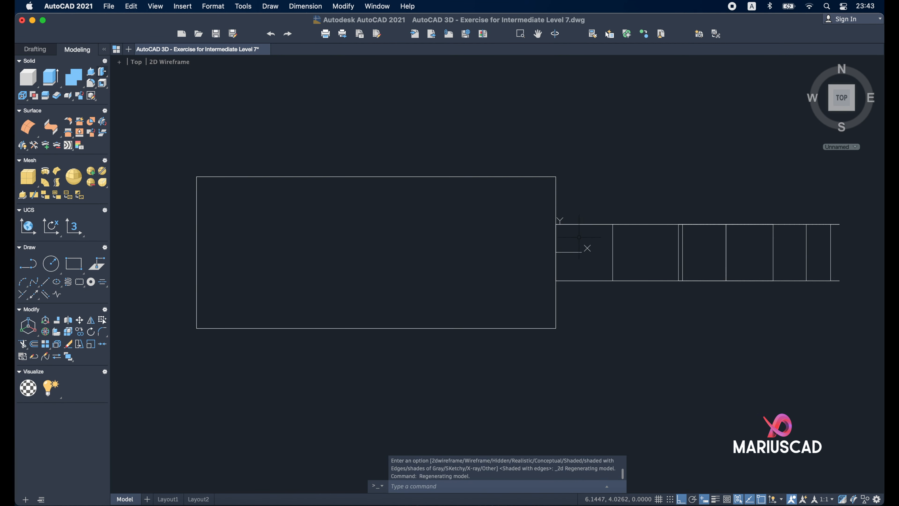
scroll(581, 237, down, 2)
middle_drag(215, 260, 405, 221)
text(rec)
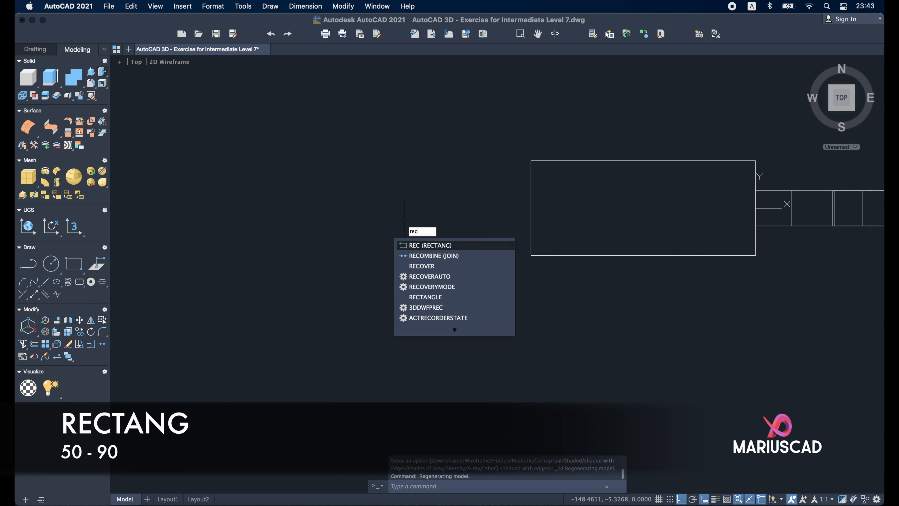
key(Return)
click(323, 107)
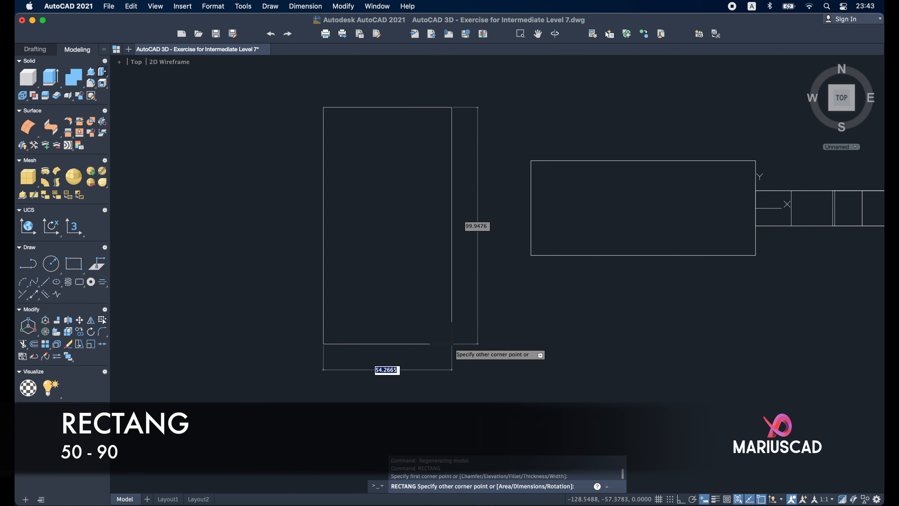
text(50)
key(Tab)
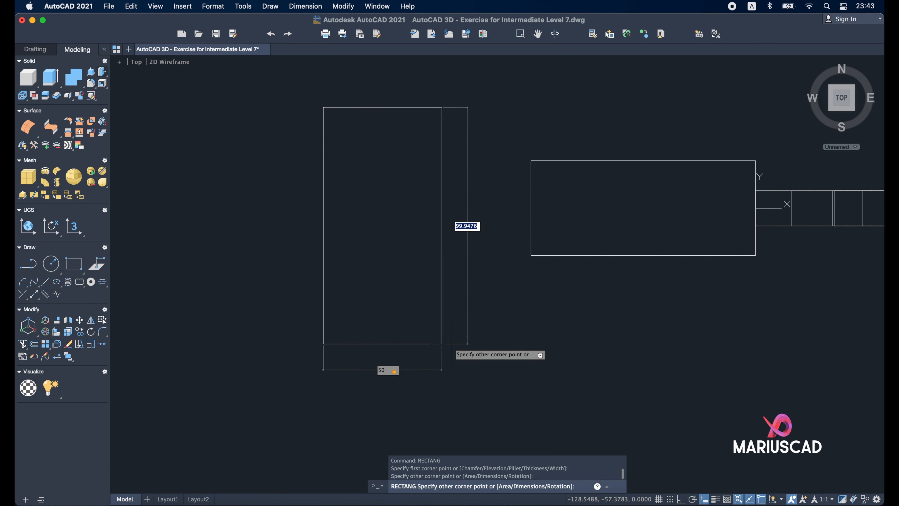
text(90)
key(Return)
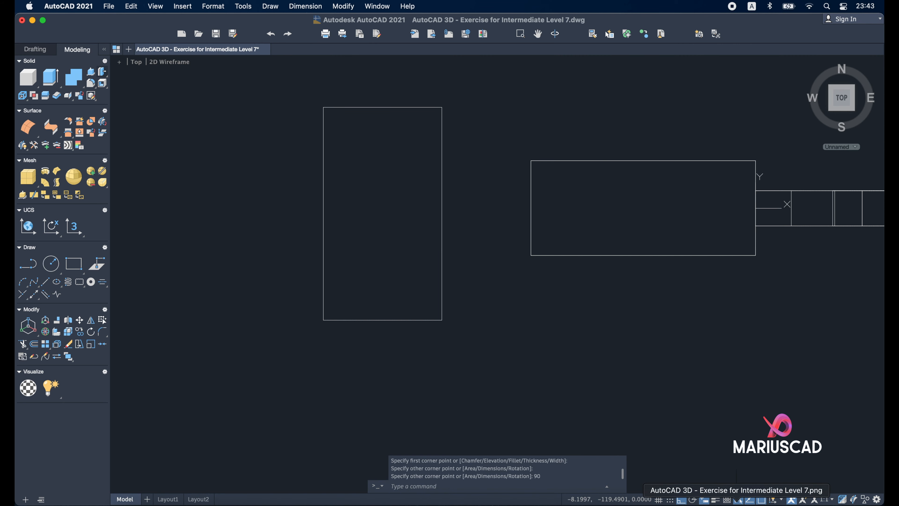
Check the slot dimensions in the reference drawing, and draw a 25 by 25 square from the plate rectangle's upper-left corner
click(725, 499)
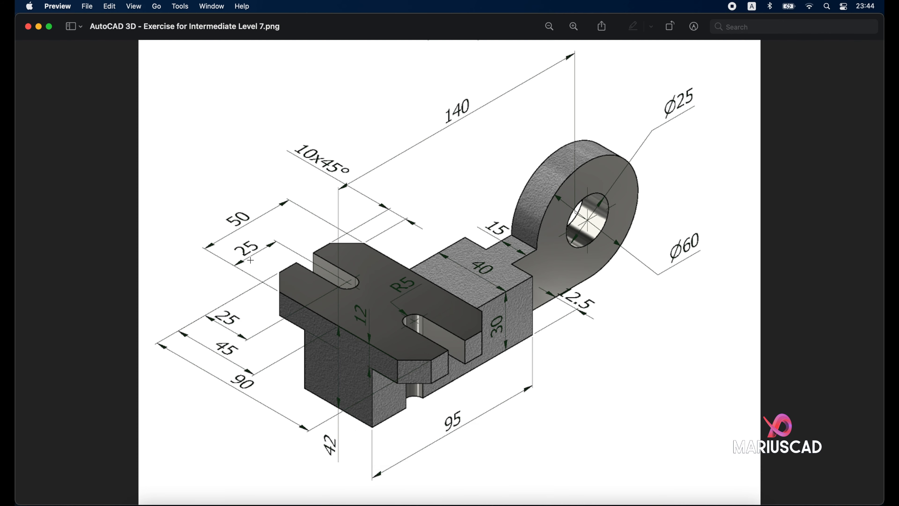
click(39, 27)
click(514, 344)
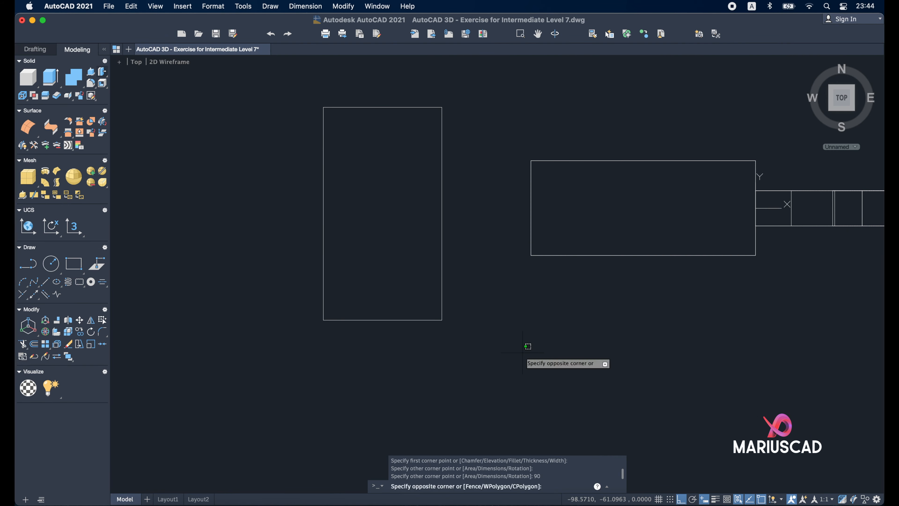
key(Escape)
key(Escape)
middle_drag(432, 240, 450, 322)
text(rec)
key(Return)
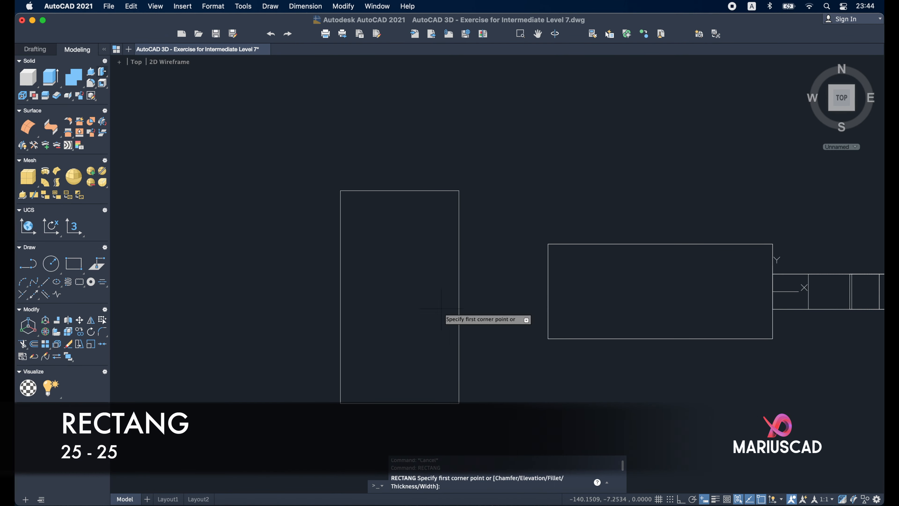
click(340, 192)
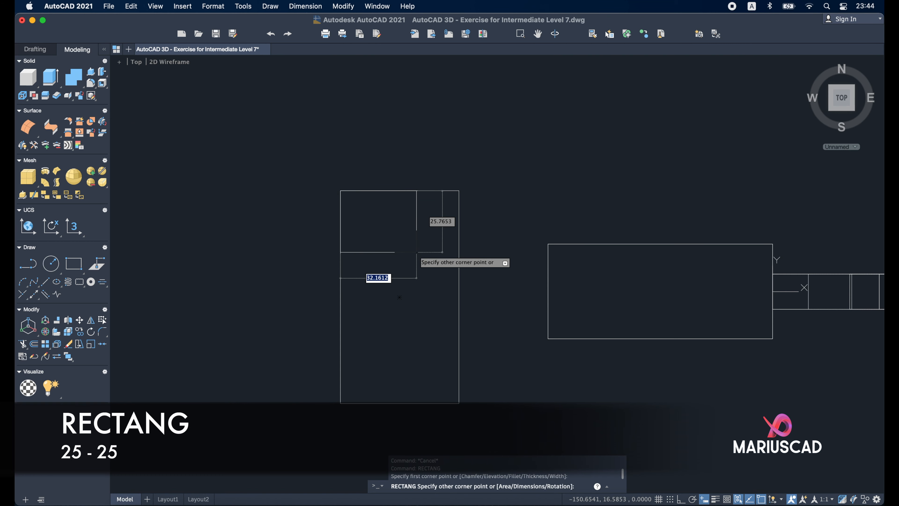
text(25)
key(Tab)
key(Escape)
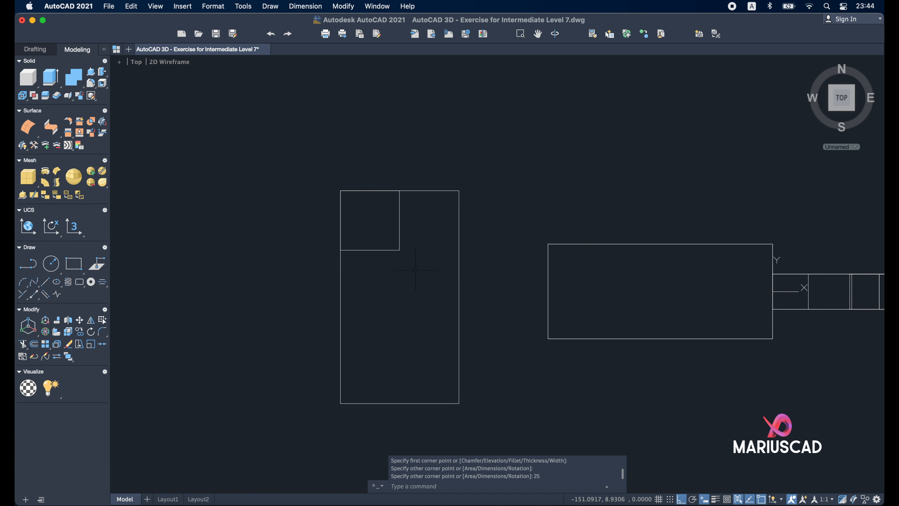
Draw a circle of radius 5 centred on the square's lower-right corner, and delete the square
text(ci)
key(Return)
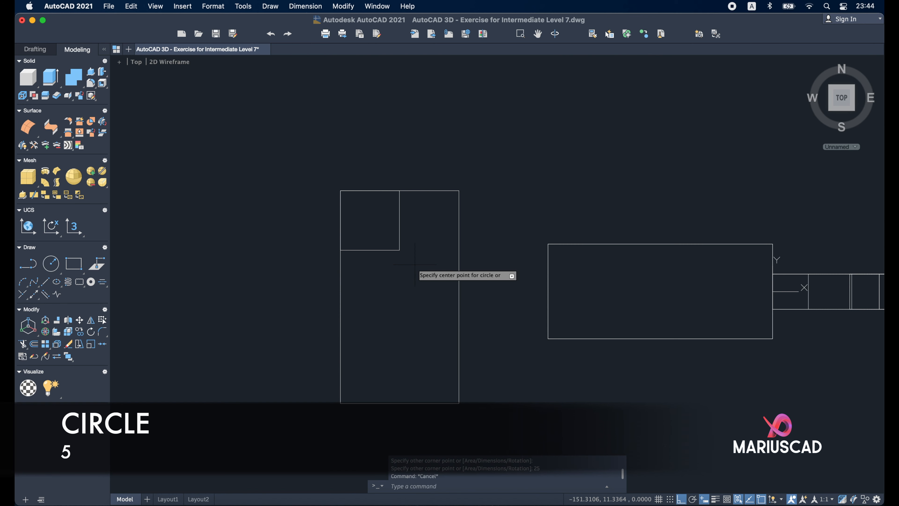
click(399, 250)
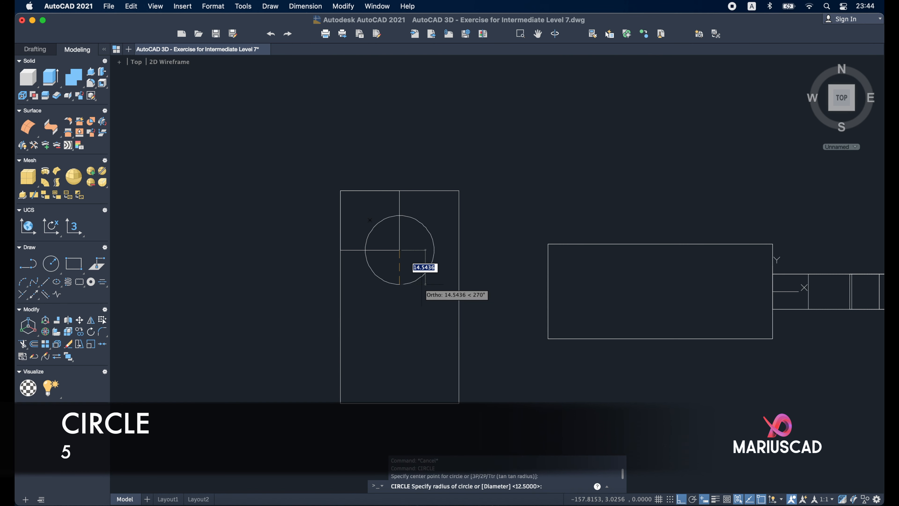
text(5)
key(Return)
key(Escape)
drag(412, 205, 392, 199)
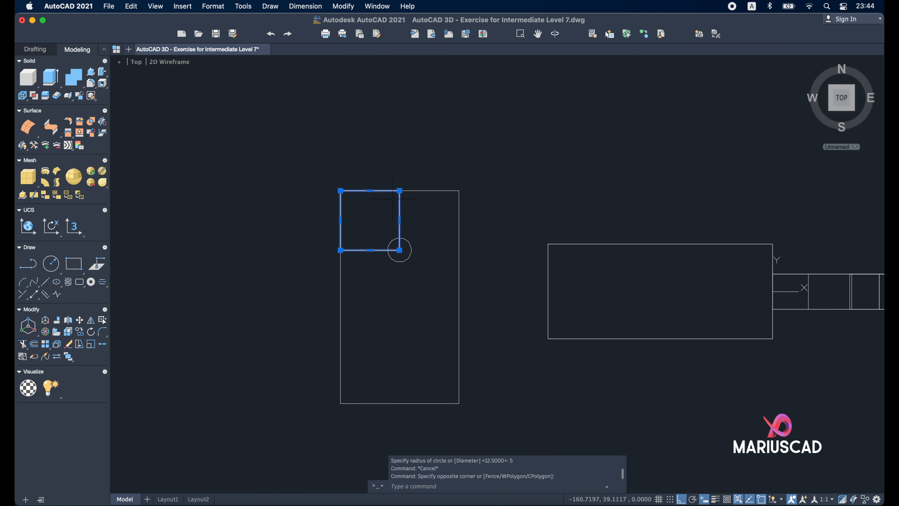
key(Delete)
Draw a vertical line from the circle's left quadrant up to the plate's upper edge
text(l)
key(Return)
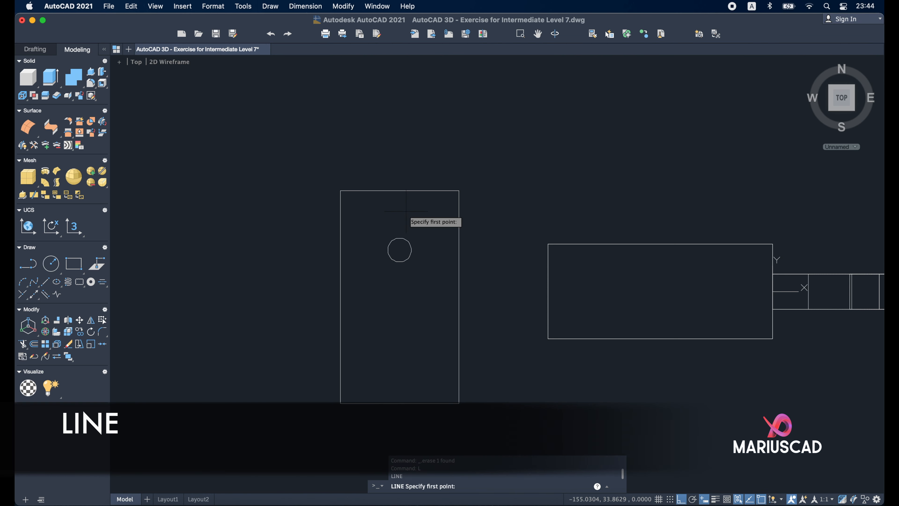
click(388, 250)
click(387, 192)
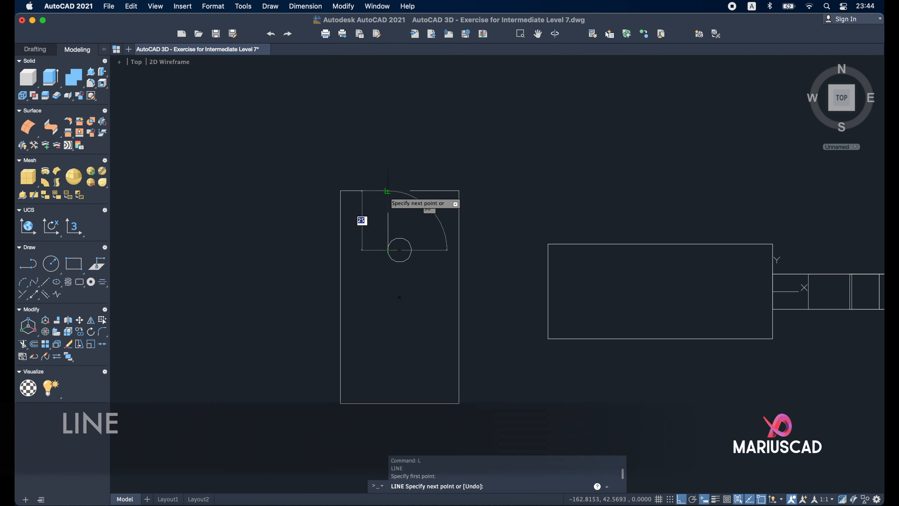
key(Escape)
Copy the vertical line 10 units to the right to form the slot's other side
drag(395, 215, 385, 207)
text(c)
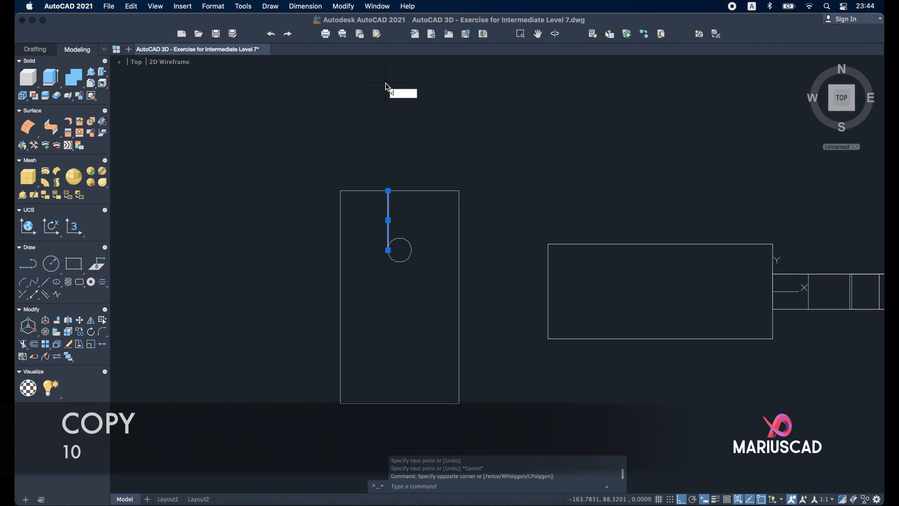
key(Return)
click(385, 107)
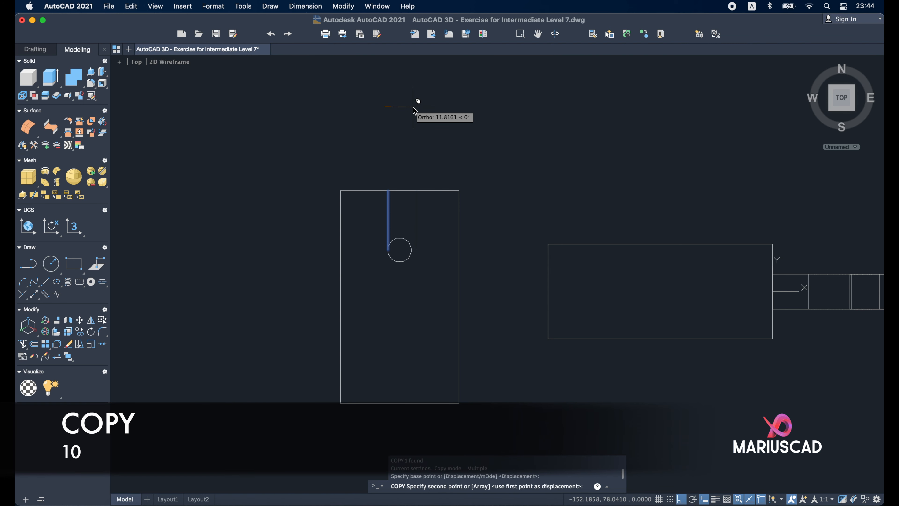
text(10)
key(Return)
key(Return)
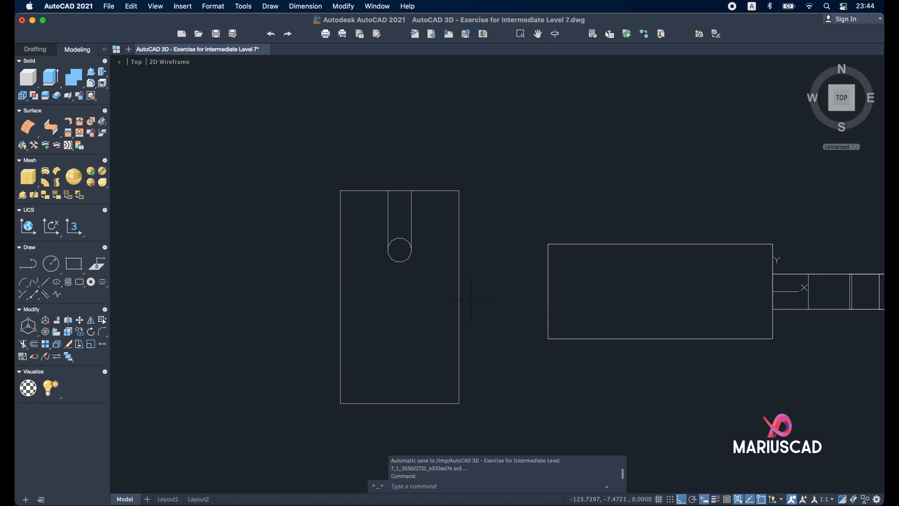
Trim the upper half of the circle and the plate edge between the two lines to open the slot
click(504, 335)
click(378, 165)
text(t)
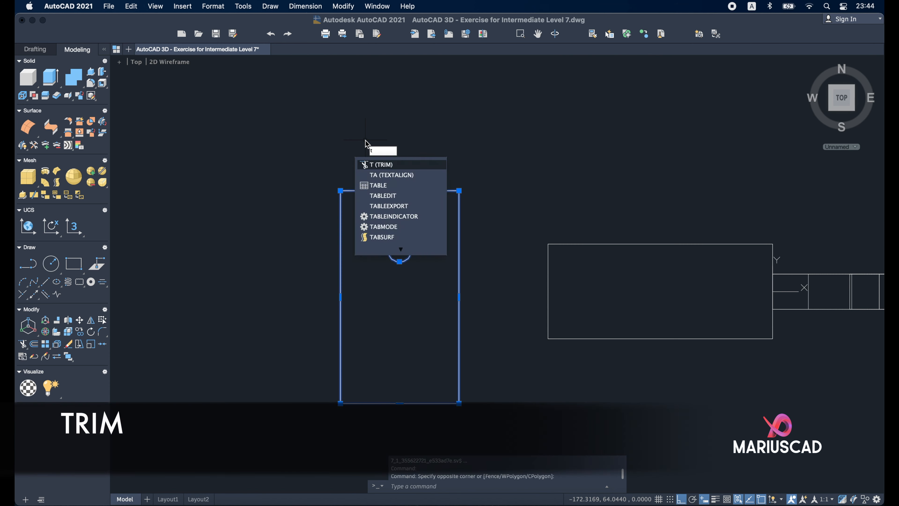
key(Return)
click(398, 250)
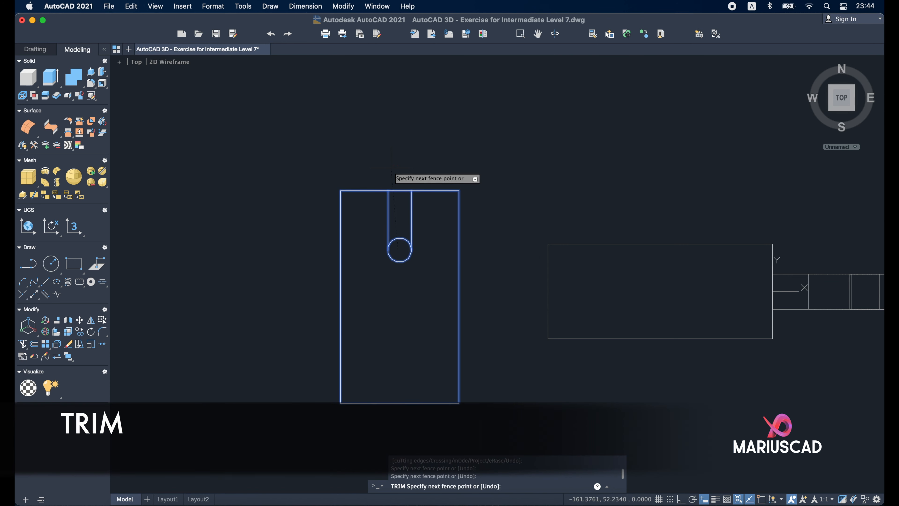
key(Return)
key(Escape)
Mirror the slot outline about the plate's horizontal midline, keeping the source objects
text(mirro)
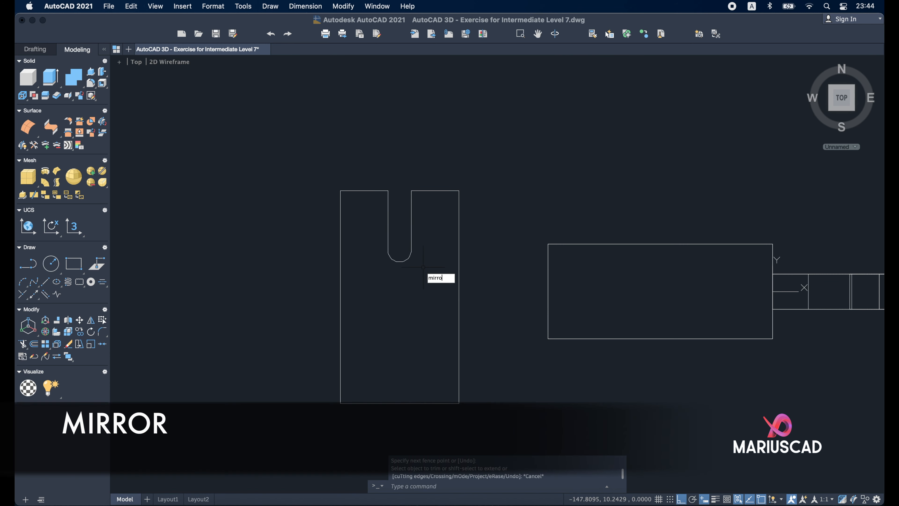
key(Return)
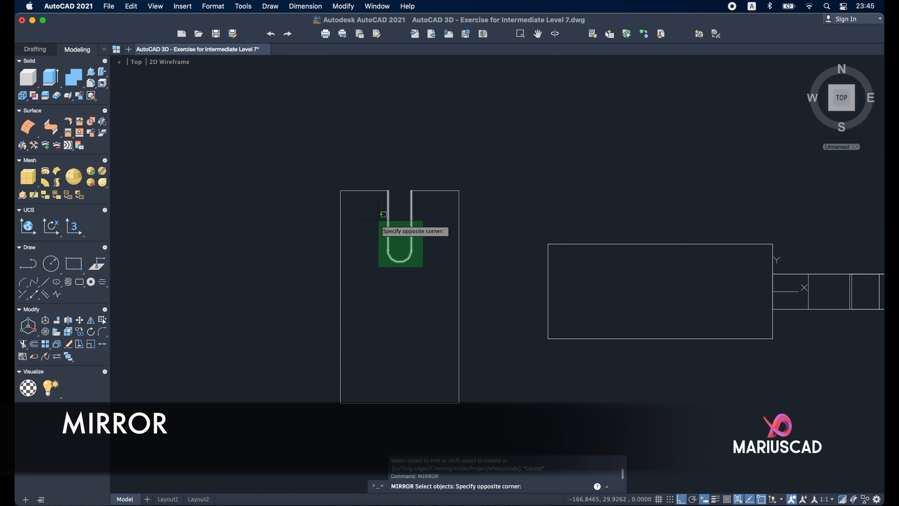
click(379, 223)
key(Return)
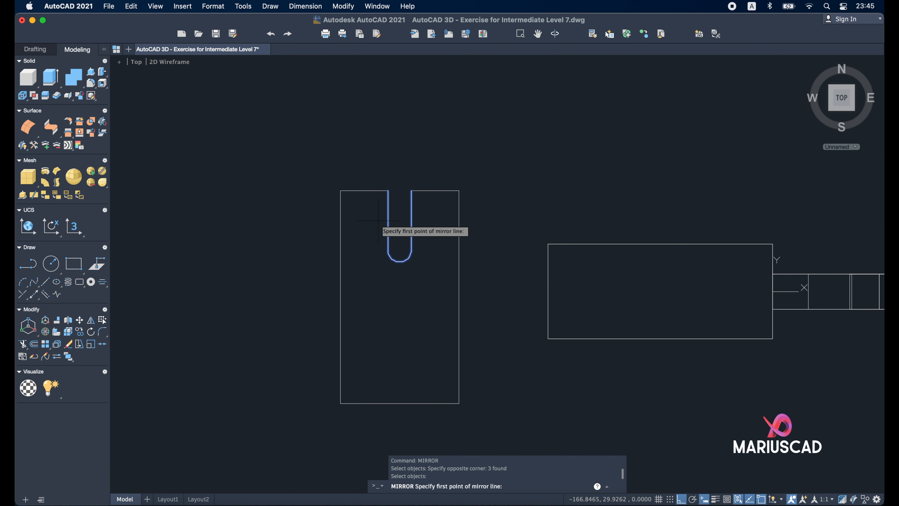
click(341, 297)
click(203, 296)
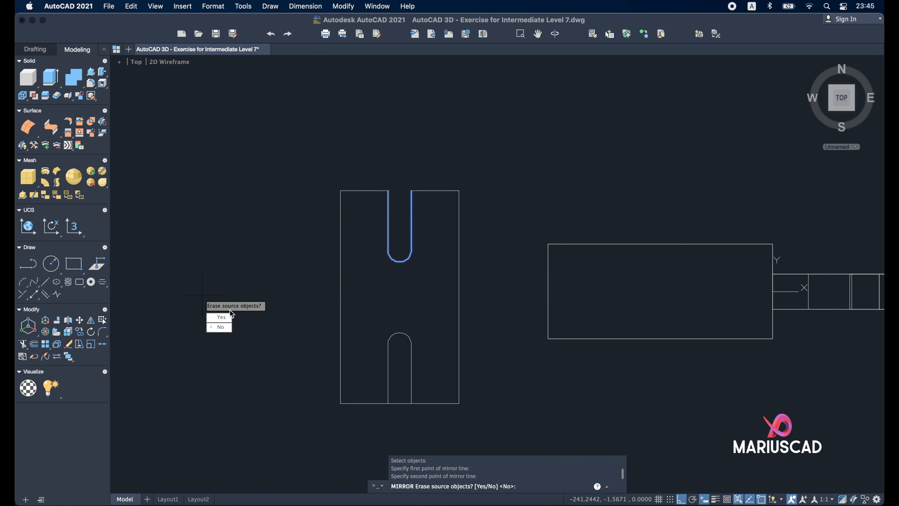
click(222, 326)
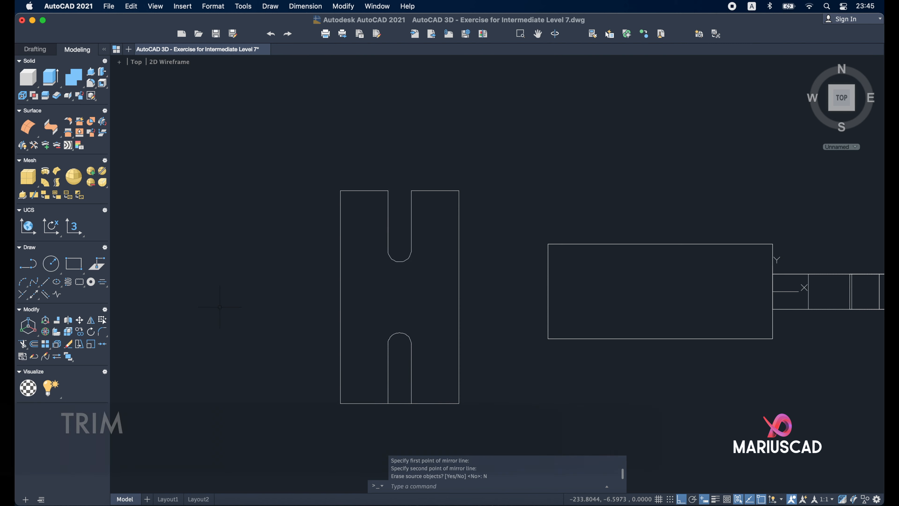
Trim the plate's lower edge between the sides of the mirrored slot
text(t)
key(Return)
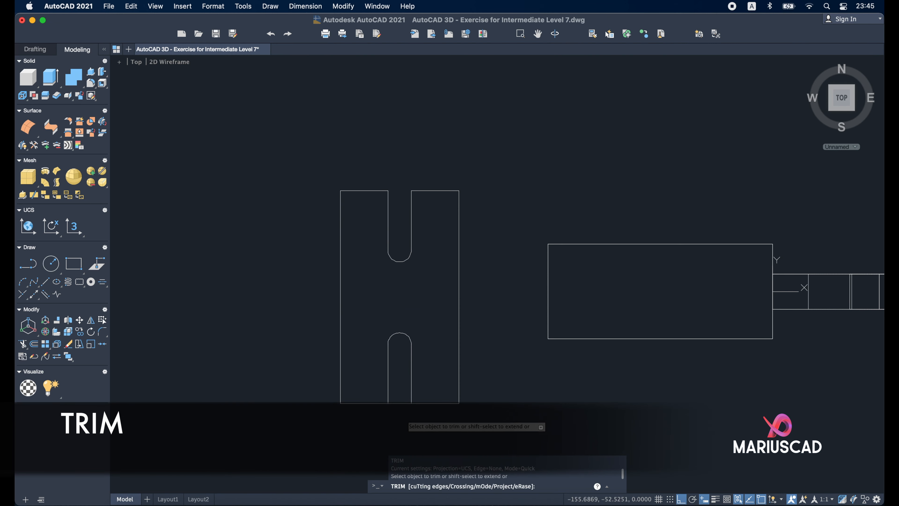
drag(404, 415, 399, 379)
key(Escape)
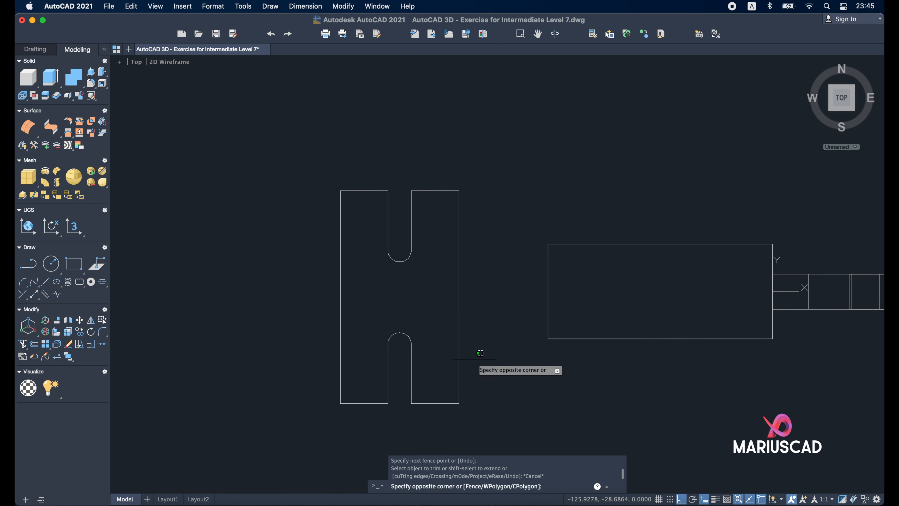
Chamfer the plate's upper-left corner with both distances set to 10
text(cham)
key(Return)
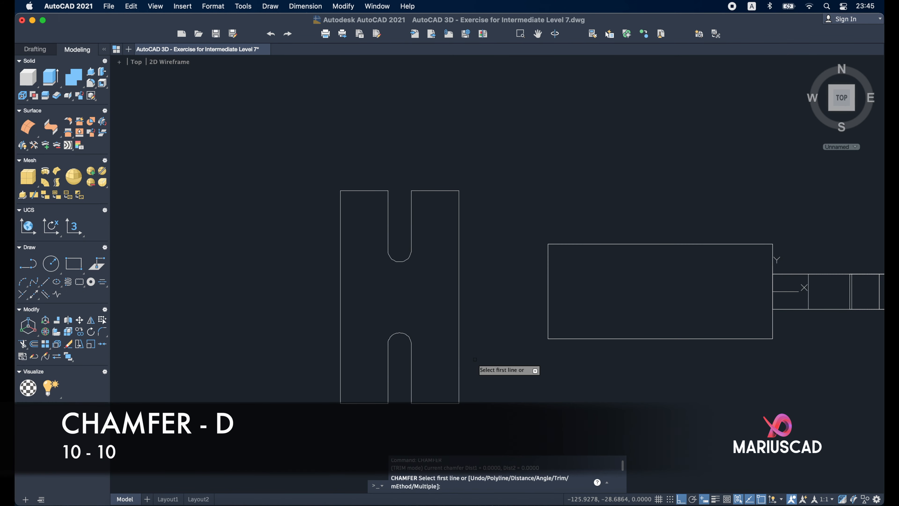
text(d)
key(Return)
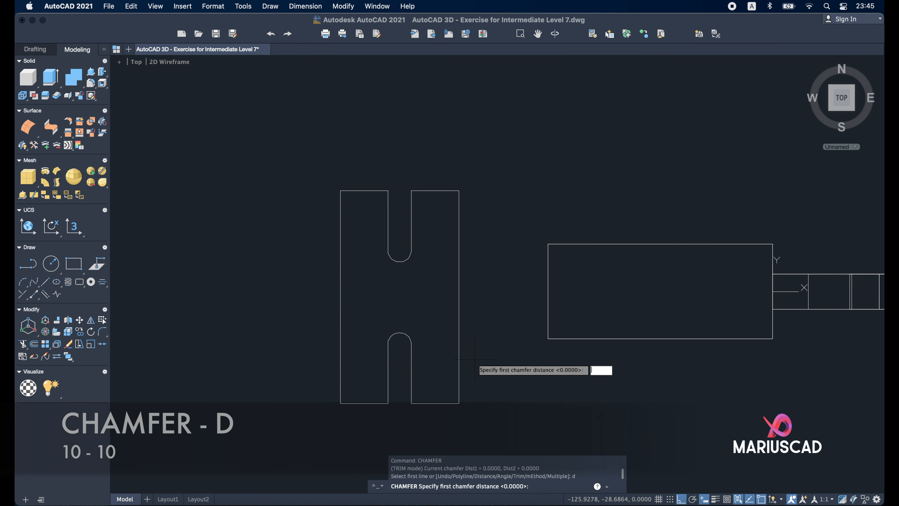
key(Return)
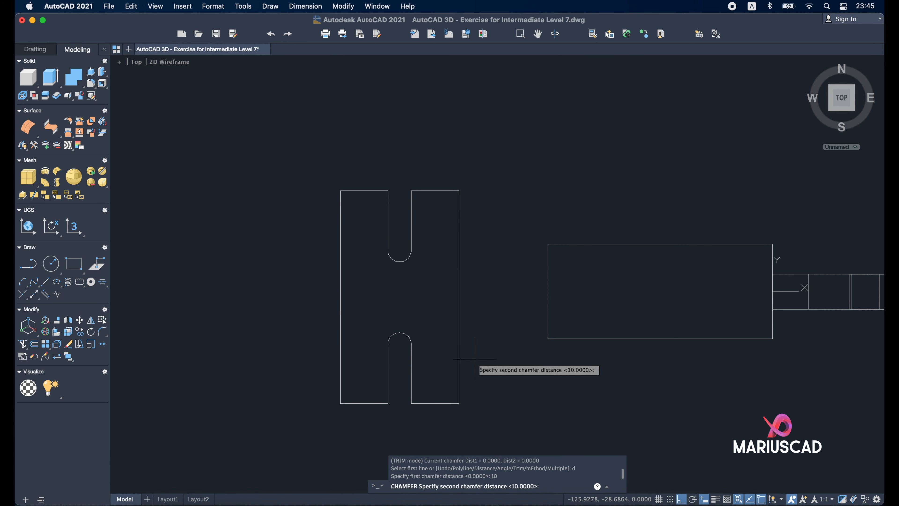
key(Return)
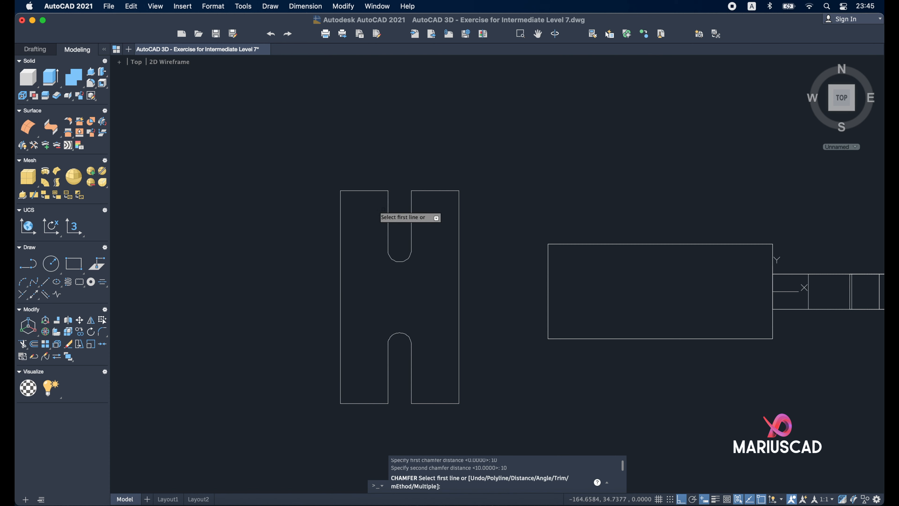
click(354, 191)
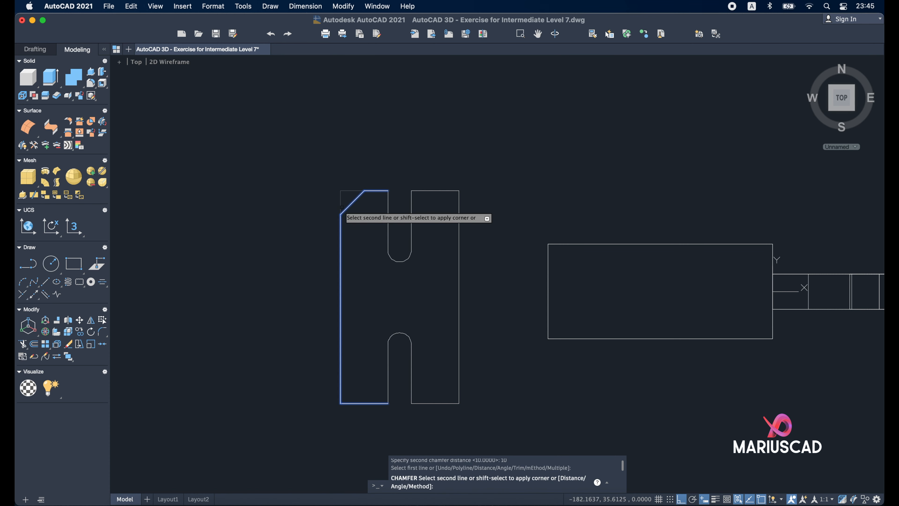
click(341, 206)
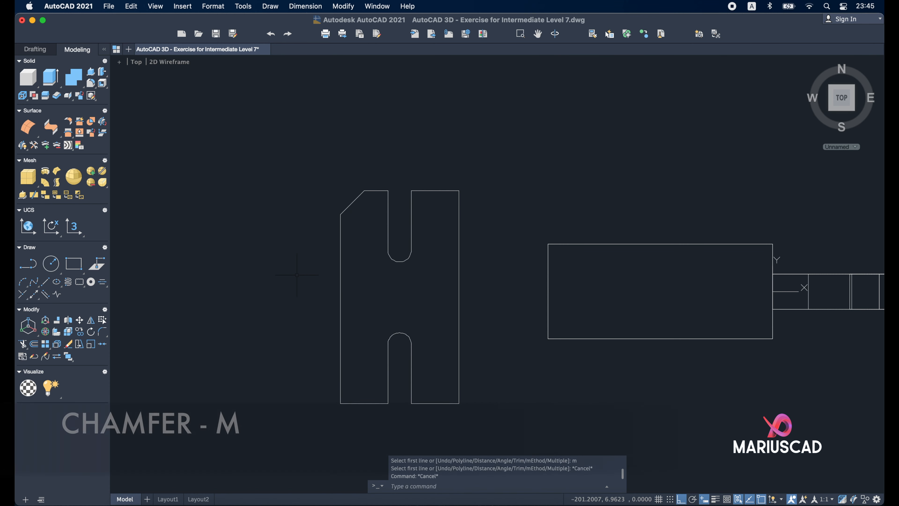
Chamfer the plate's three remaining outer corners in one Chamfer command with the Multiple option, keeping both distances at 10
text(chamfer)
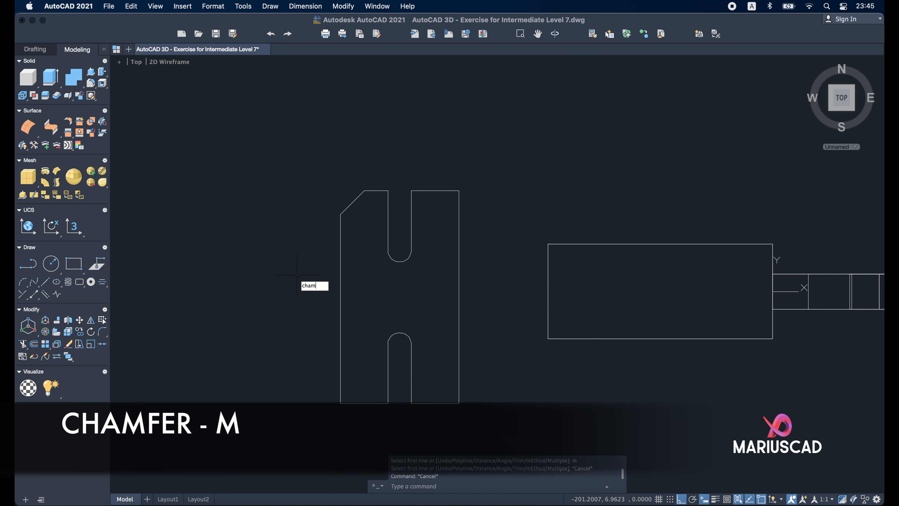
key(Return)
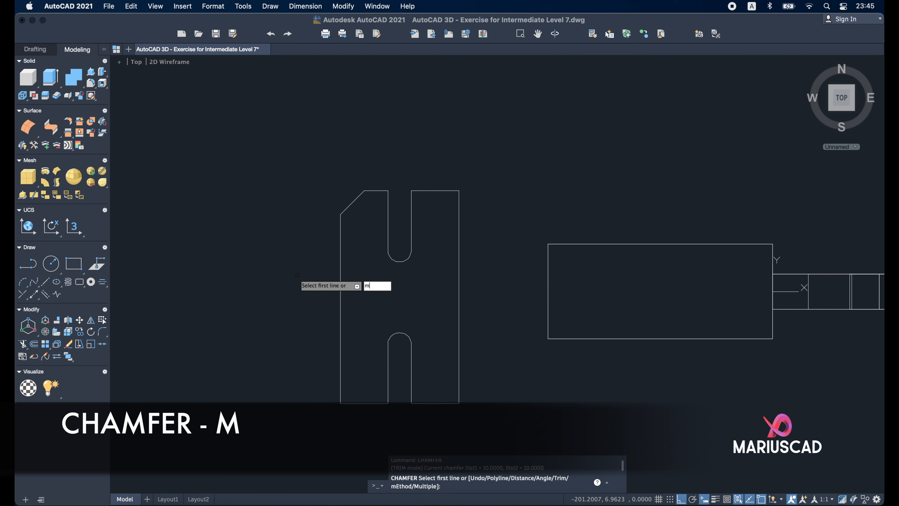
key(Return)
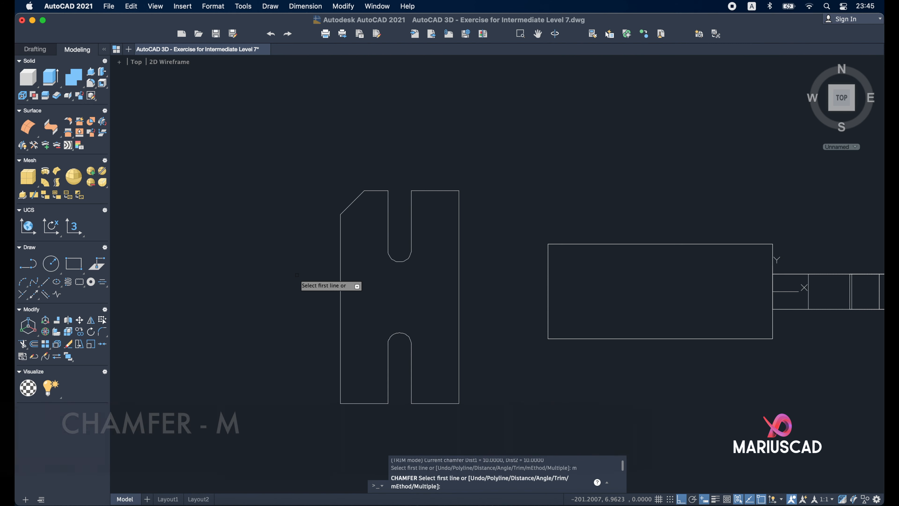
click(357, 403)
click(340, 382)
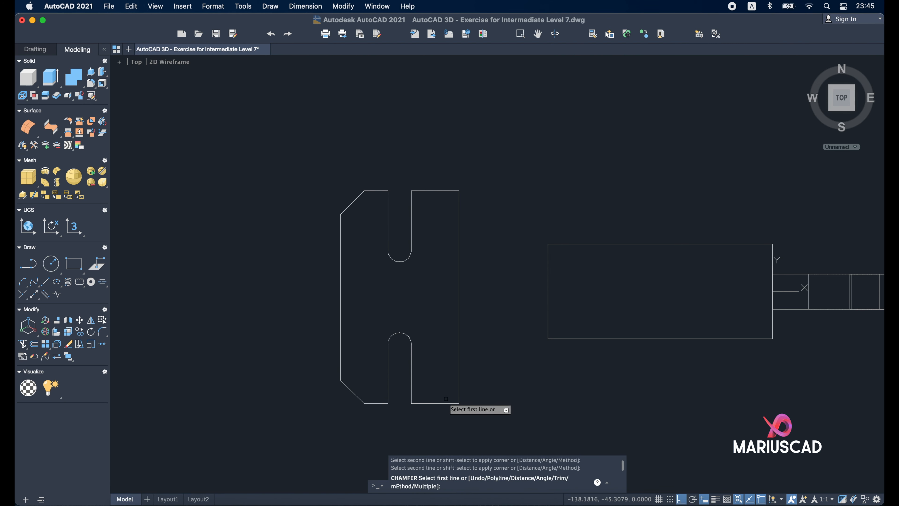
click(458, 387)
click(448, 404)
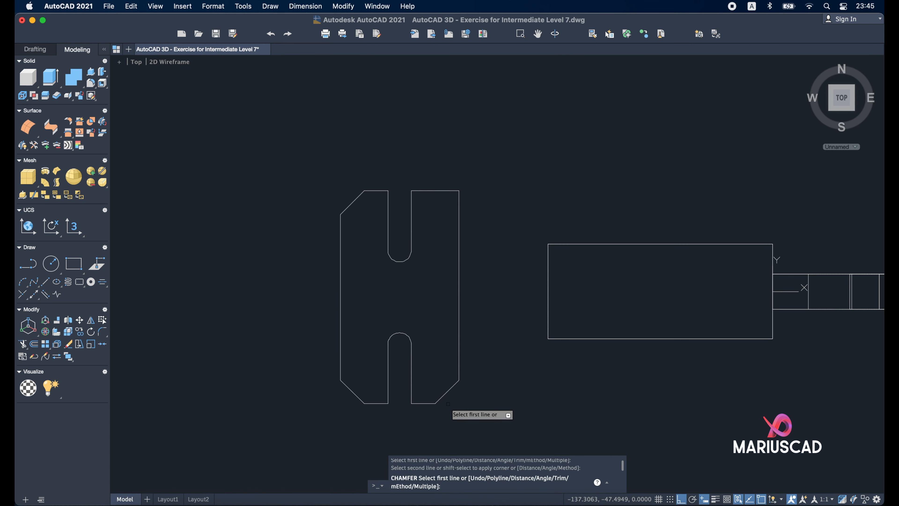
click(459, 222)
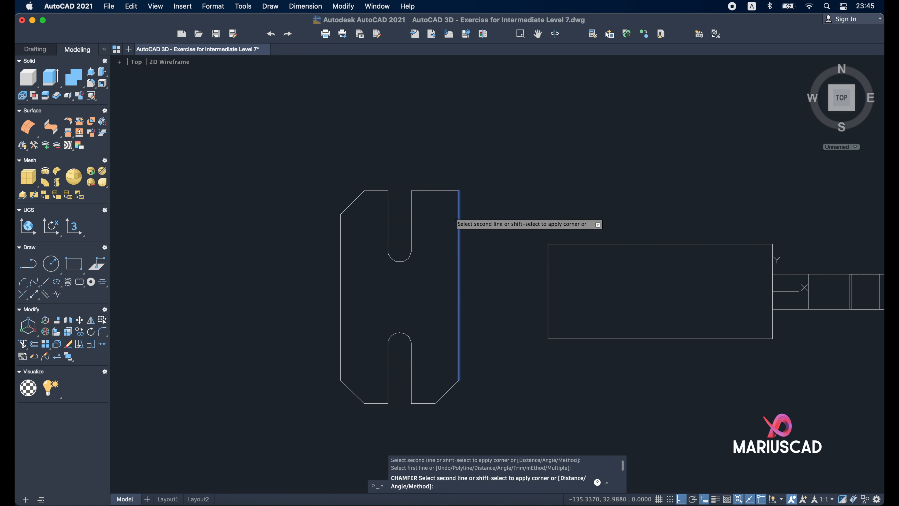
click(441, 192)
key(Escape)
Copy the two rounded slot-end arcs 50 horizontally to the left, clear of the plate
click(418, 275)
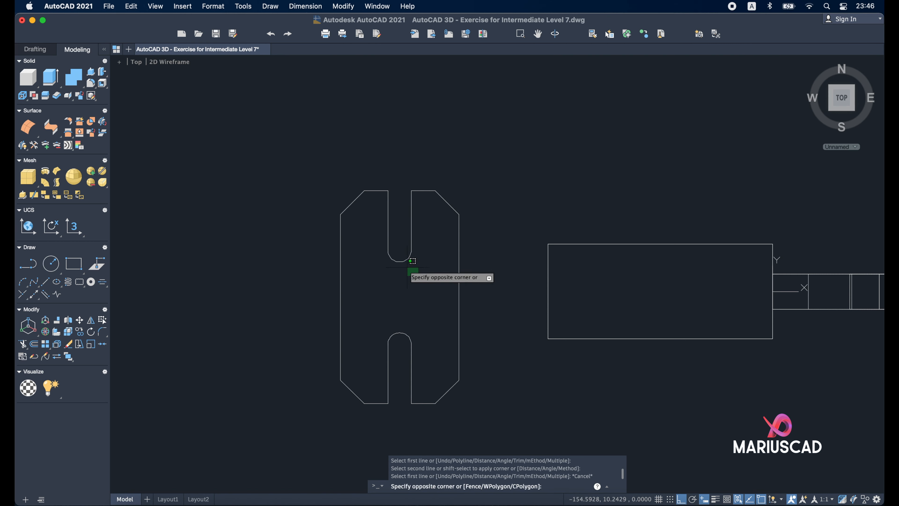
click(402, 261)
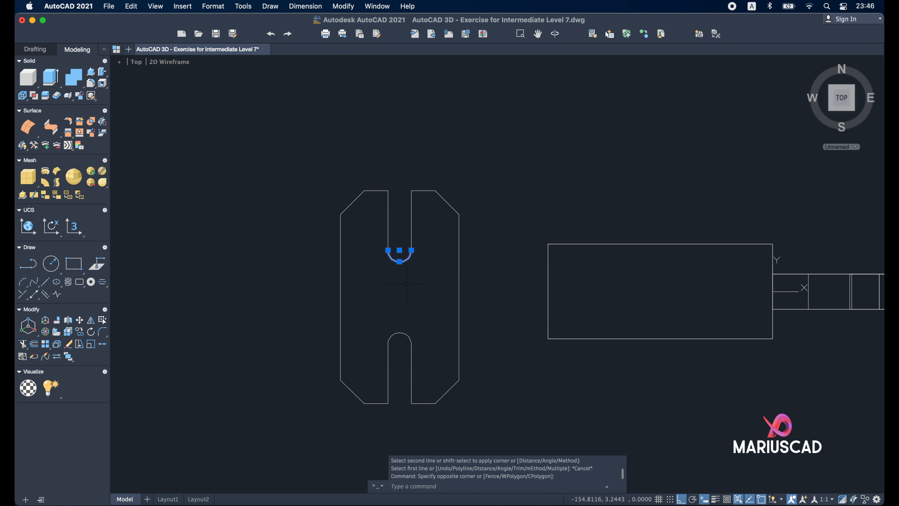
click(398, 336)
text(C)
key(Return)
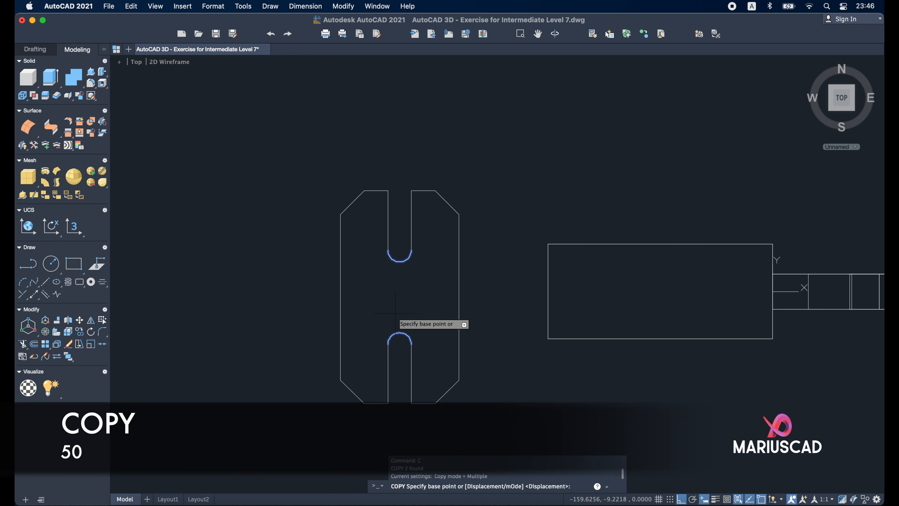
click(419, 310)
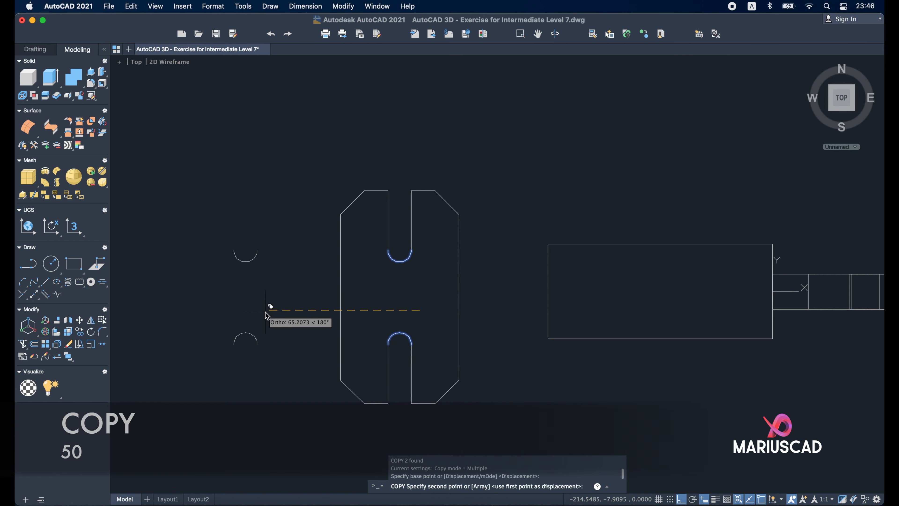
text(50)
key(Return)
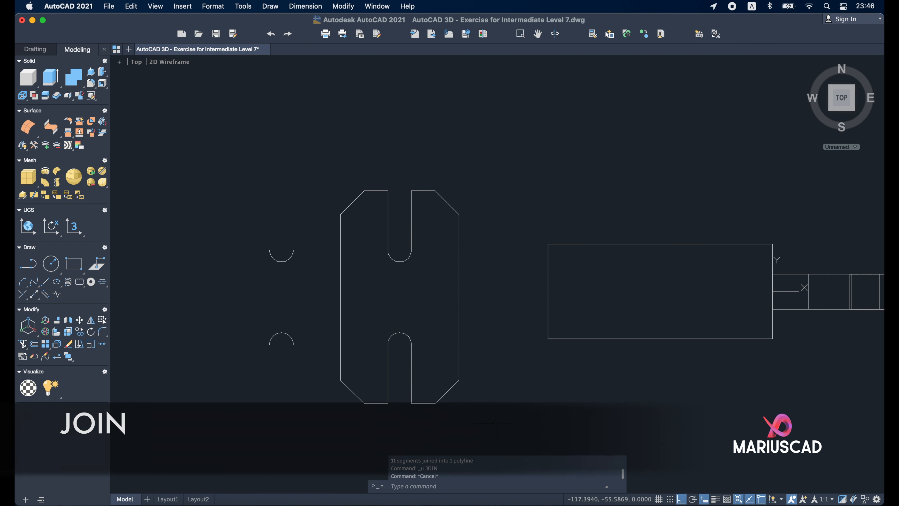
Join all segments of the slotted, chamfered plate outline into one polyline
click(495, 422)
click(329, 152)
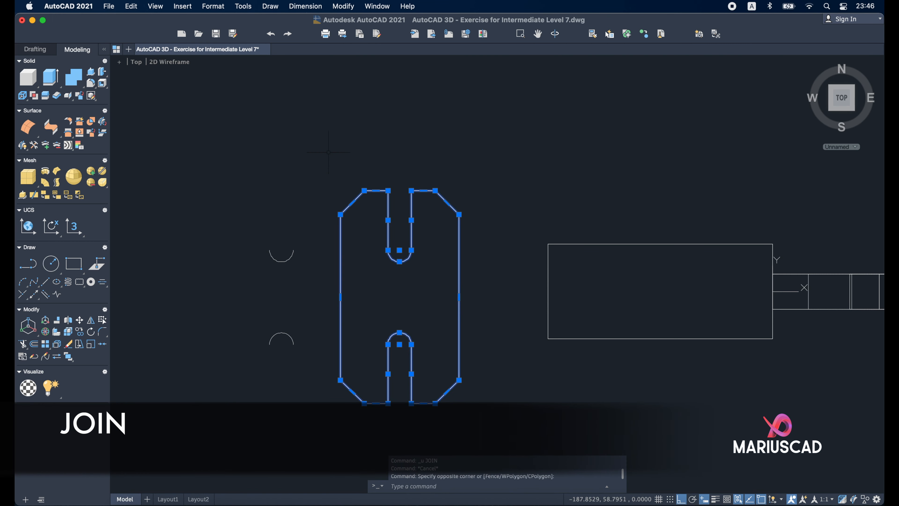
text(join)
key(Return)
Draw a closing line between the open ends of each of the two copied arcs
text(l)
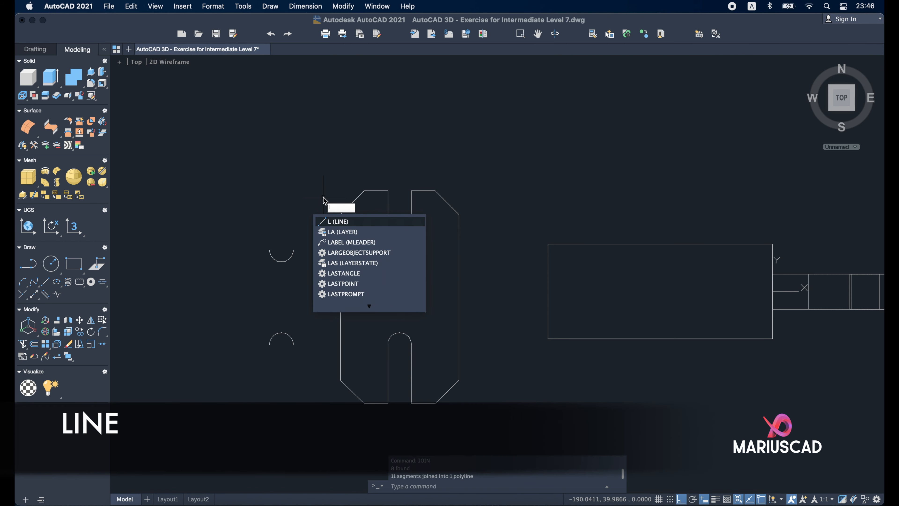
key(Return)
scroll(306, 235, up, 2)
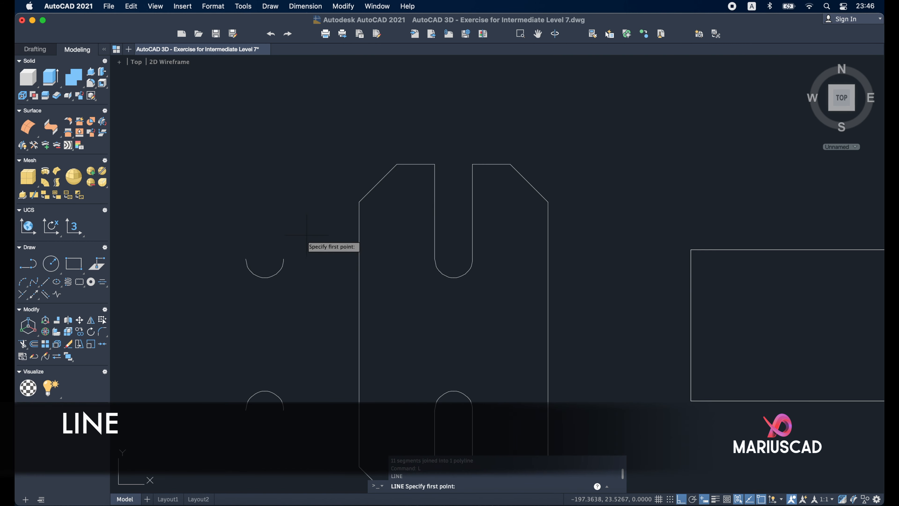
click(284, 259)
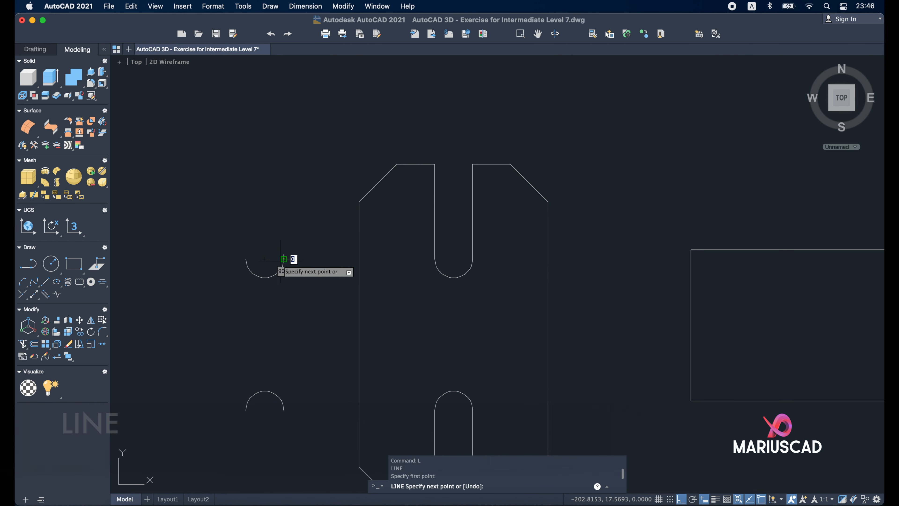
click(246, 259)
key(Escape)
text(l)
key(Return)
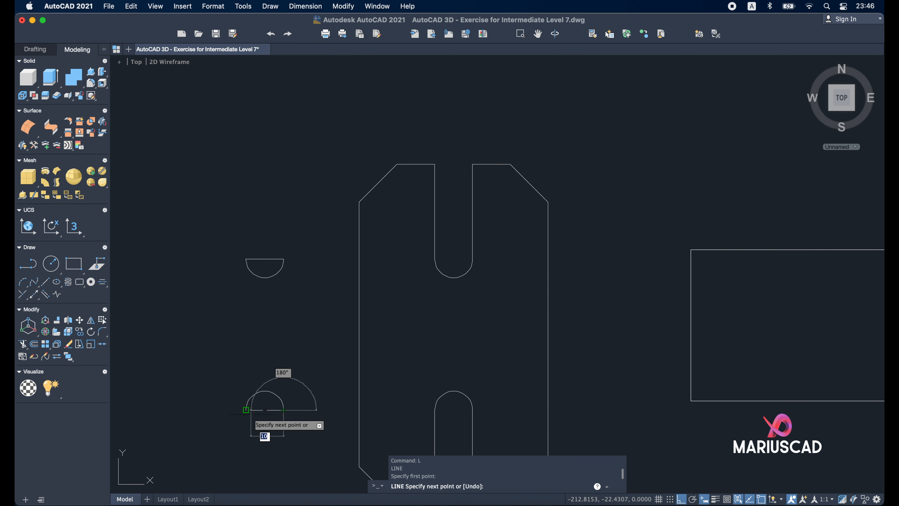
key(Escape)
Join each copied arc with its closing line into a half-circle polyline
click(311, 425)
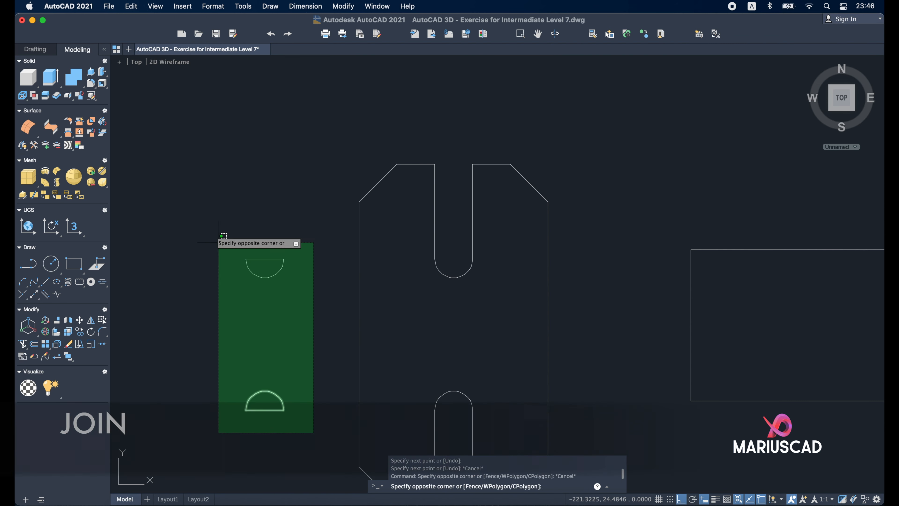
click(213, 232)
text(join)
key(Return)
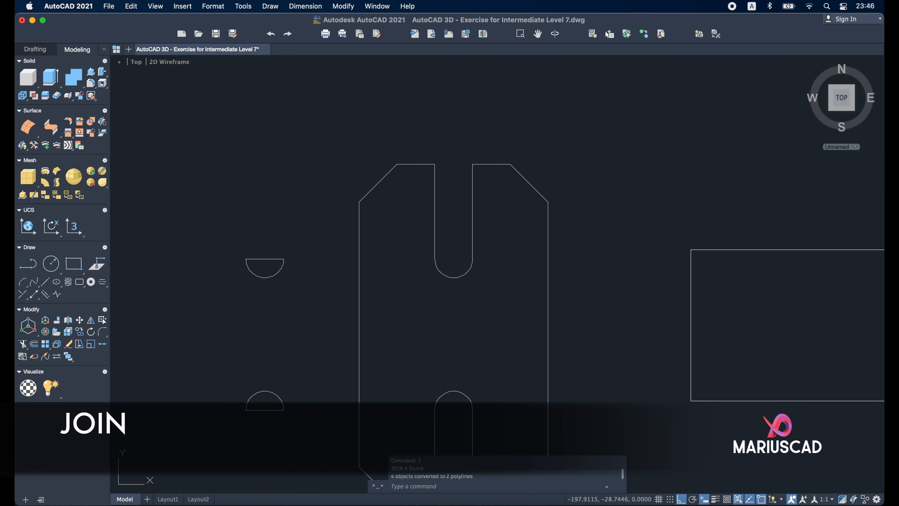
Move both closed half circles 50 horizontally to the right, back onto the slot ends of the plate
click(302, 430)
click(212, 226)
text(m)
key(Return)
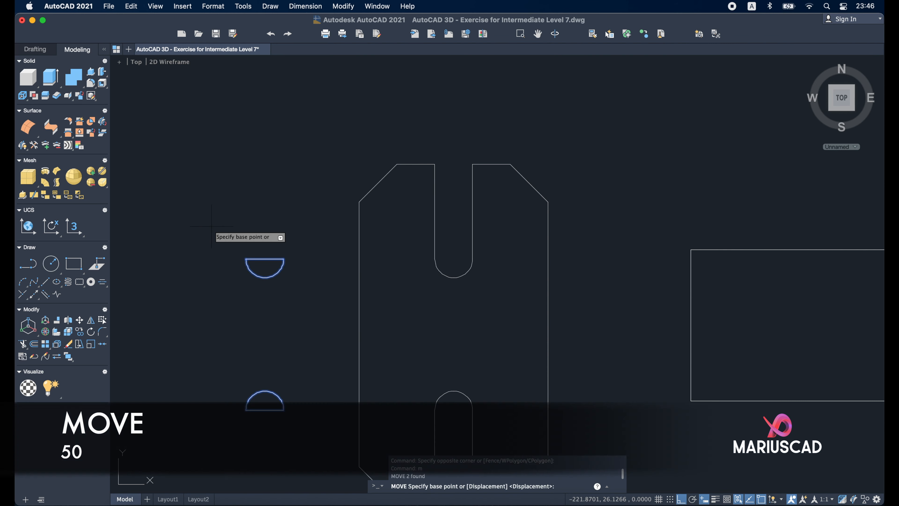
click(212, 226)
text(50)
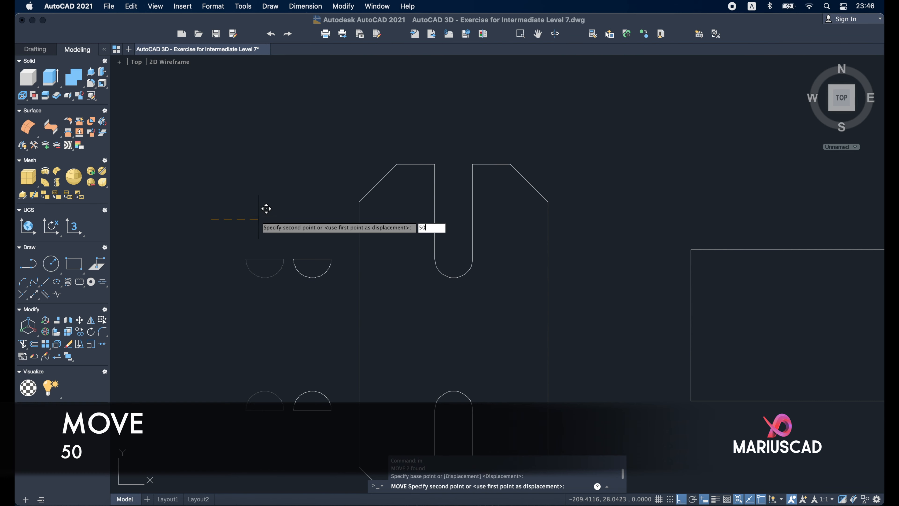
key(Return)
key(Escape)
scroll(258, 213, down, 4)
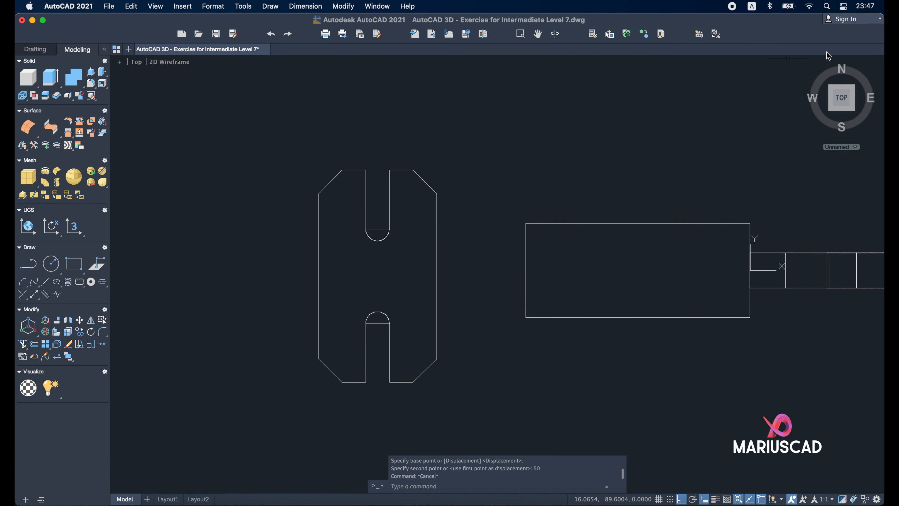
In an isometric view with Ortho off, copy the plate outline and half circles from the plate's long-edge midpoint to the midpoint of the block's upper end edge
click(810, 66)
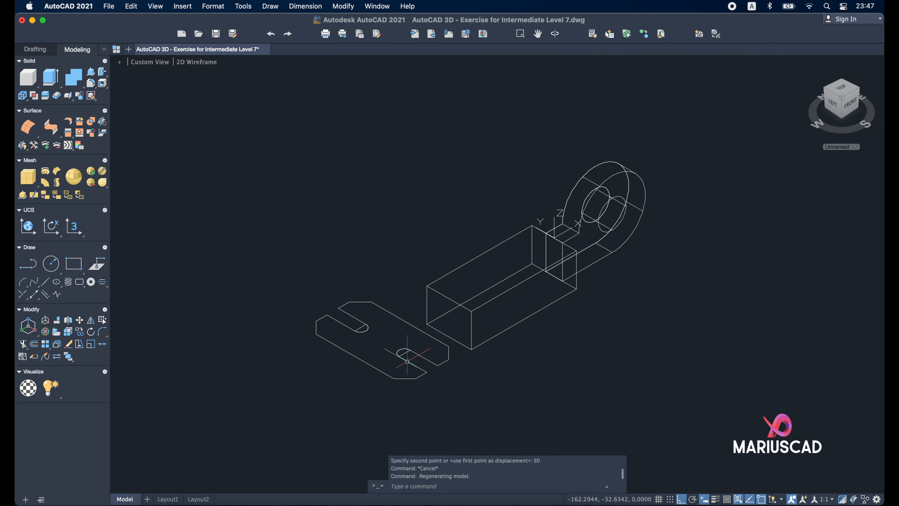
scroll(407, 362, up, 5)
click(431, 431)
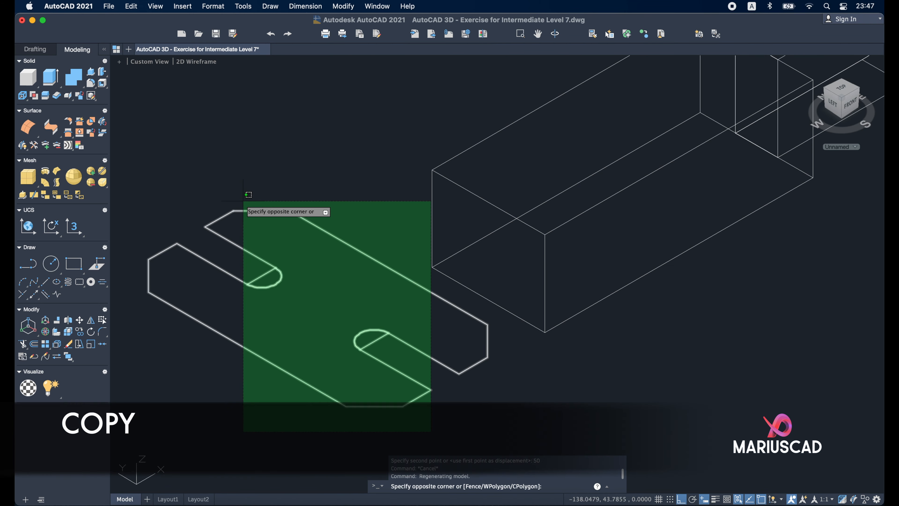
click(242, 204)
click(297, 310)
click(221, 200)
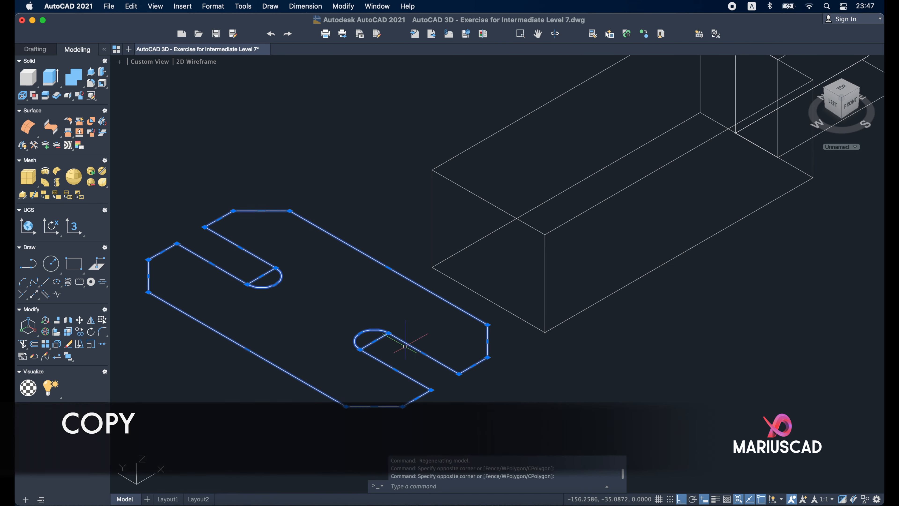
click(423, 371)
click(370, 328)
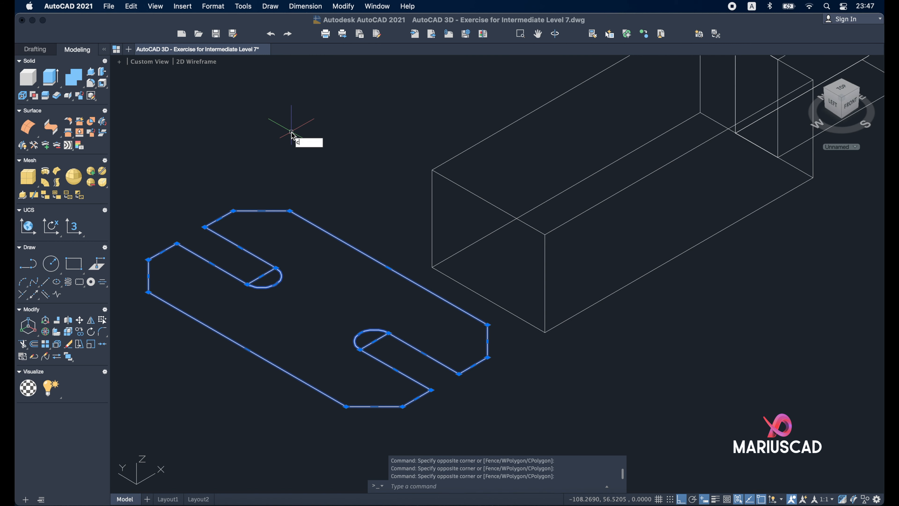
key(Return)
key(F8)
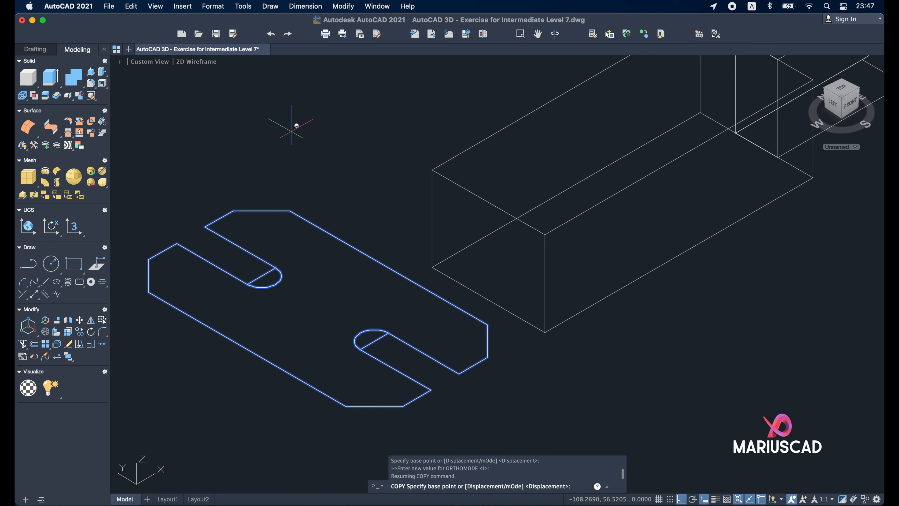
shift+right_click(291, 130)
click(351, 232)
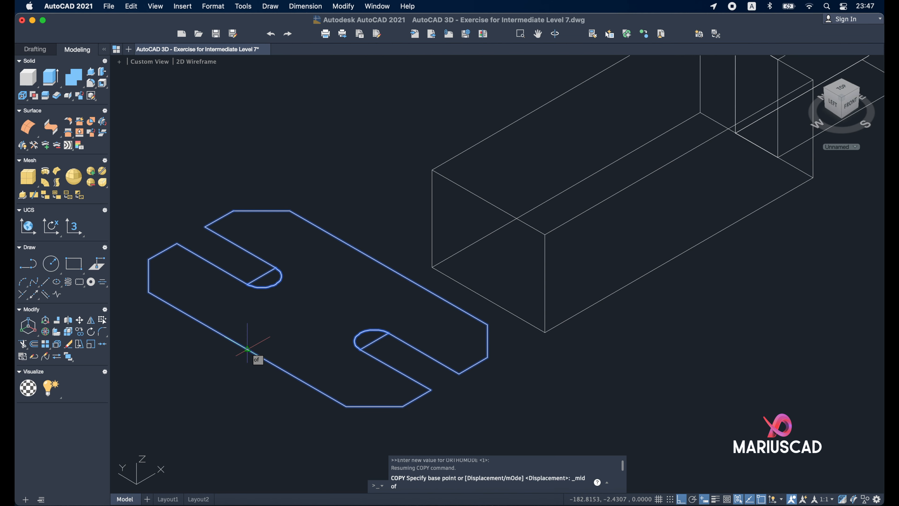
click(247, 350)
shift+right_click(403, 260)
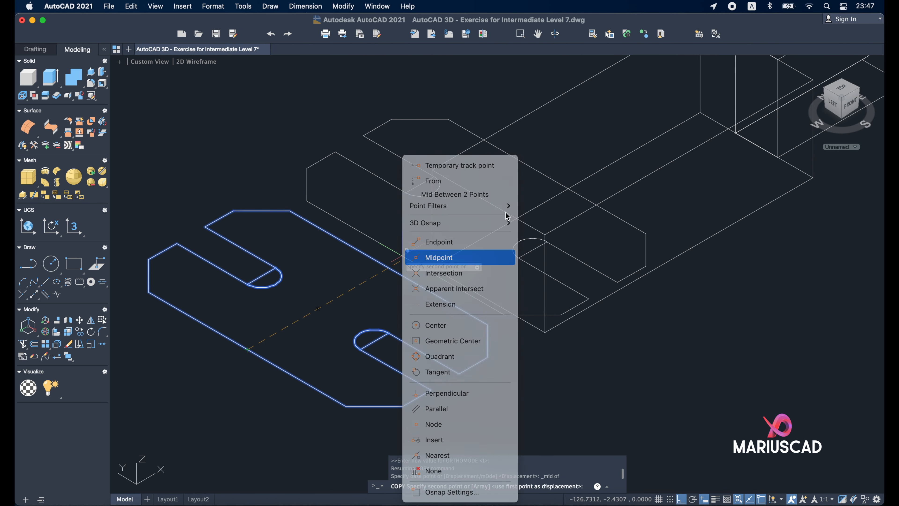
click(457, 257)
click(493, 202)
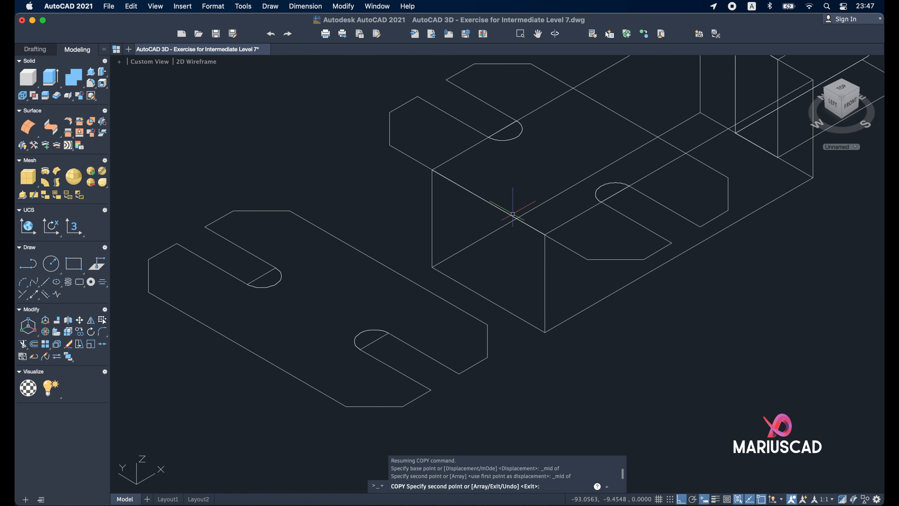
key(Escape)
Erase the copied plate outline from the block, keeping the two copied half circles
click(610, 259)
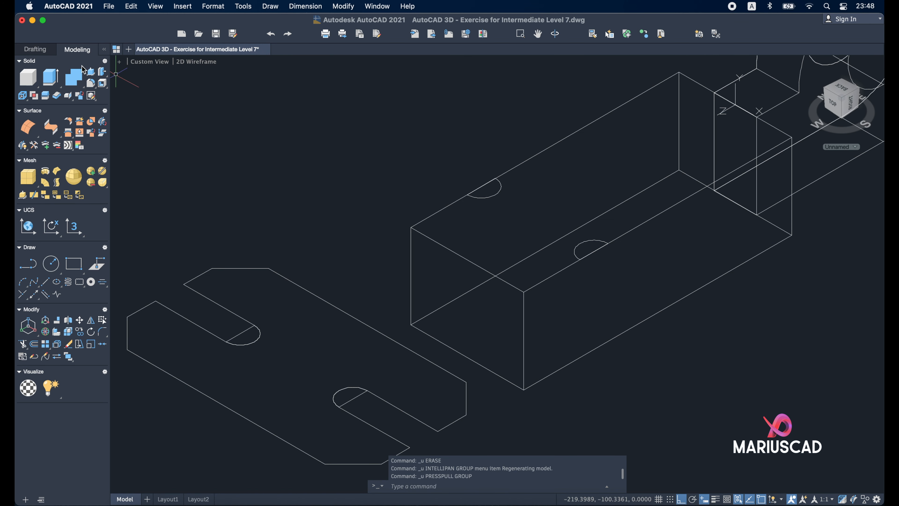
Presspull both half circles on the block's top face 30 downward to cut rounded grooves in its long sides
click(81, 68)
click(582, 248)
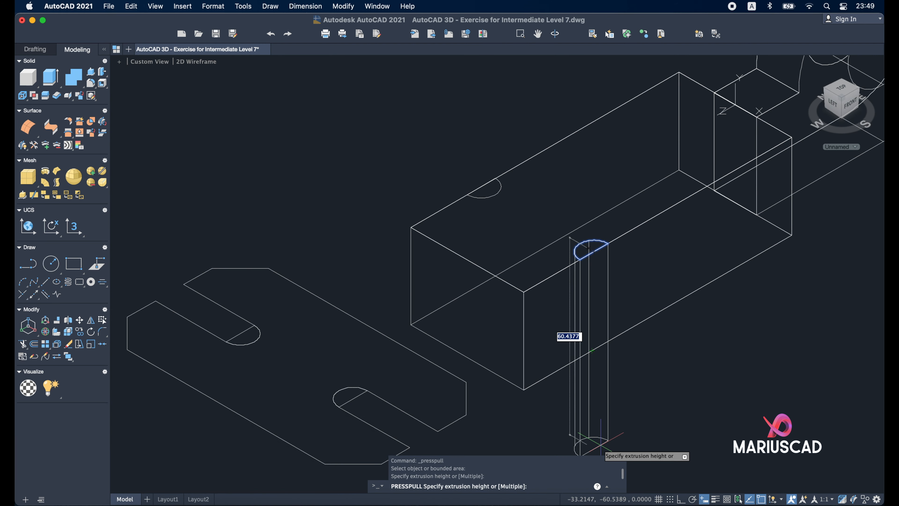
key(Return)
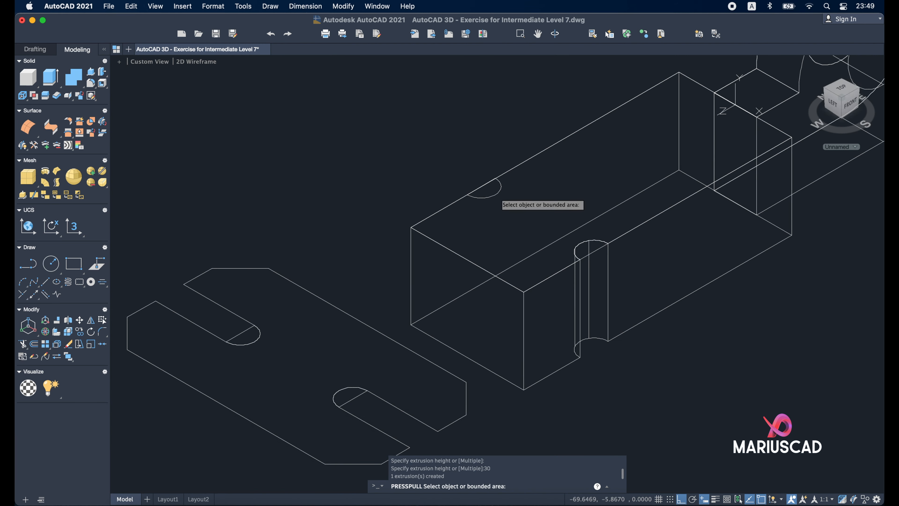
click(495, 190)
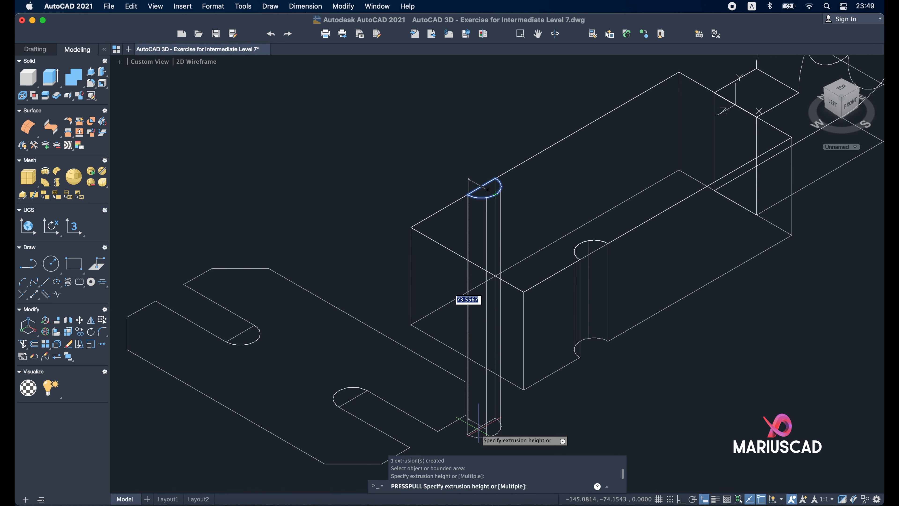
text(30)
key(Return)
key(Return)
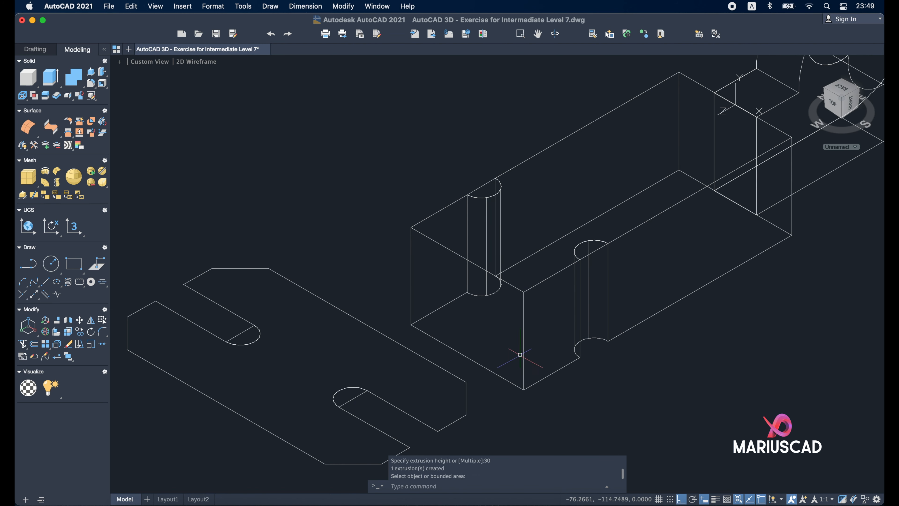
Display the model in the Shaded with edges visual style
click(198, 62)
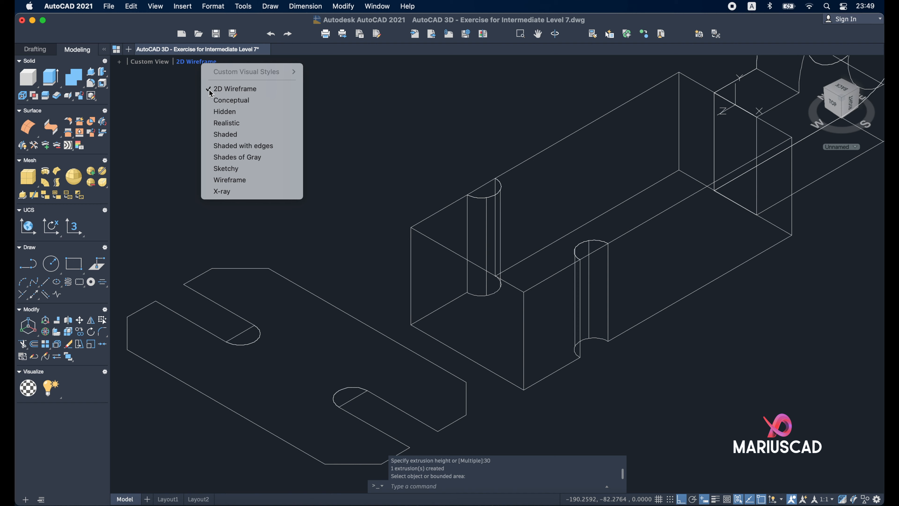
click(236, 146)
mouse_move(661, 324)
shift+middle_down()
mouse_move(723, 341)
mouse_move(693, 374)
mouse_move(723, 330)
mouse_move(747, 341)
shift+middle_up()
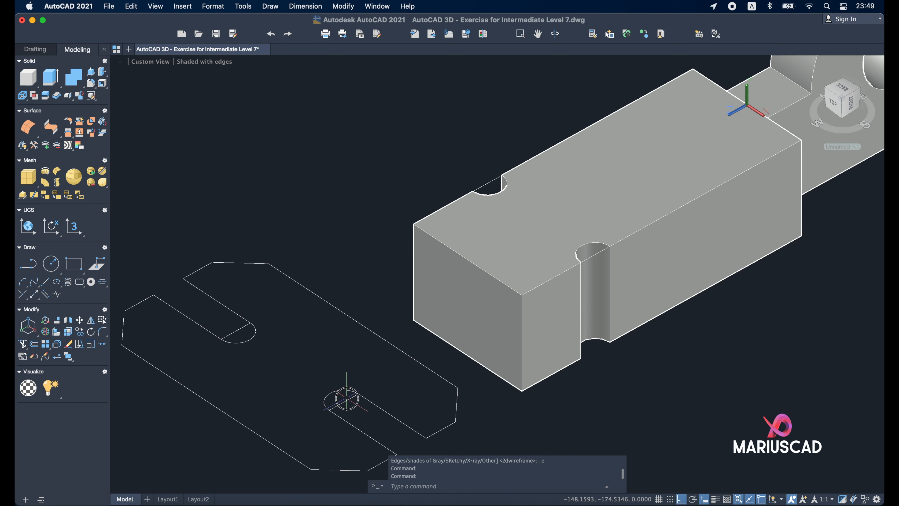
Erase the two closed half circles at the slot ends of the flat plate outline
click(347, 398)
click(348, 400)
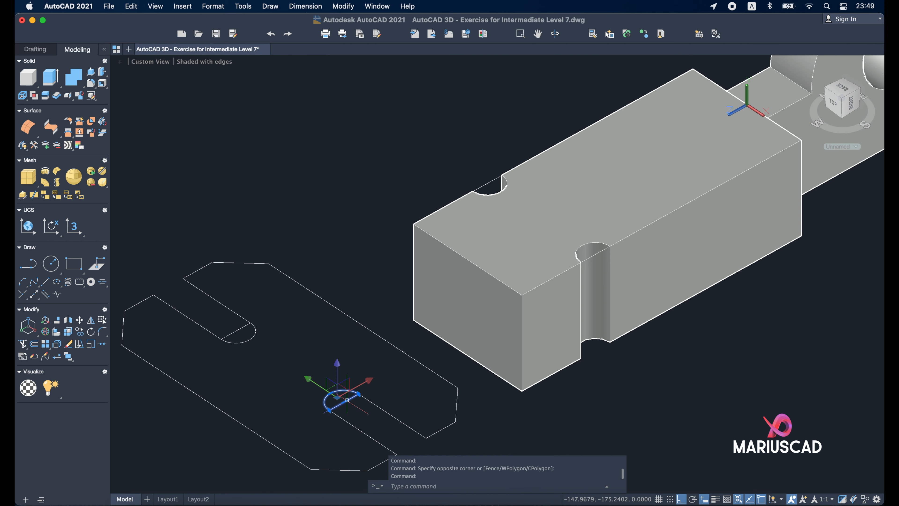
click(235, 332)
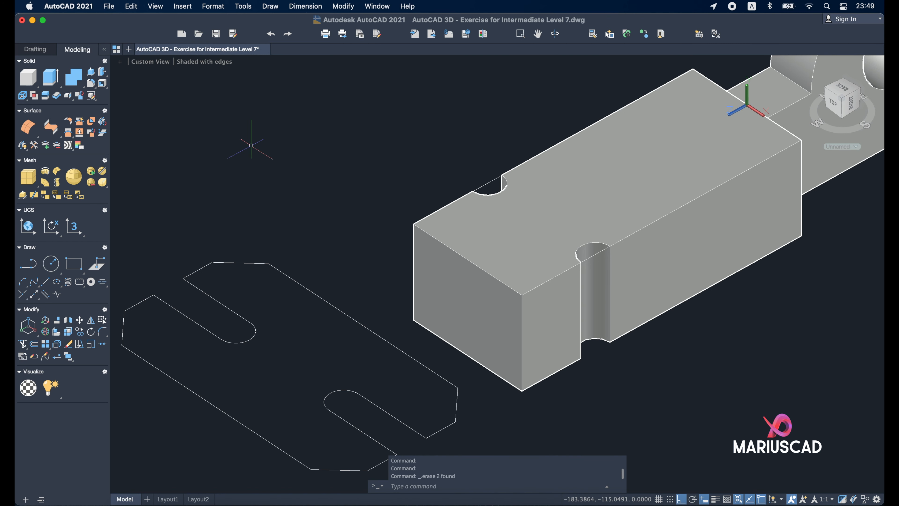
Check the plate thickness in the exercise drawing and Presspull the slotted plate outline 12 upward
scroll(269, 142, down, 3)
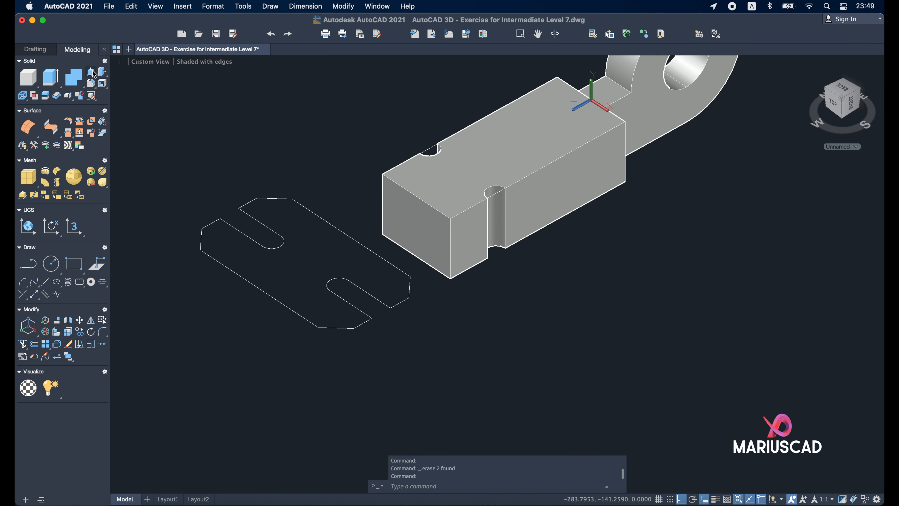
click(691, 462)
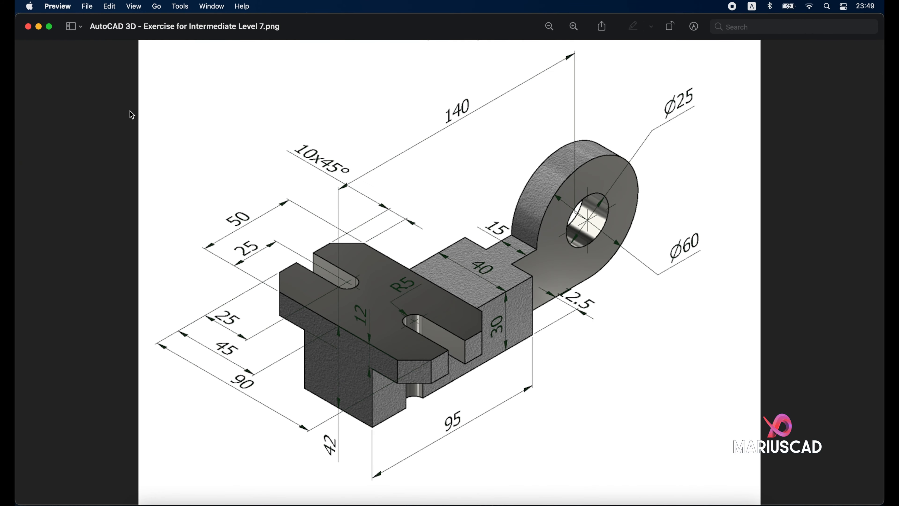
click(39, 26)
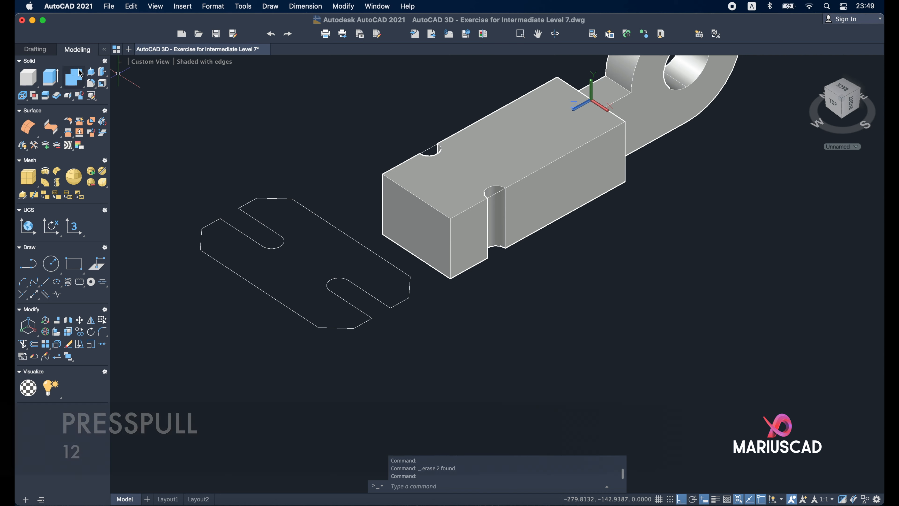
click(317, 325)
text(12)
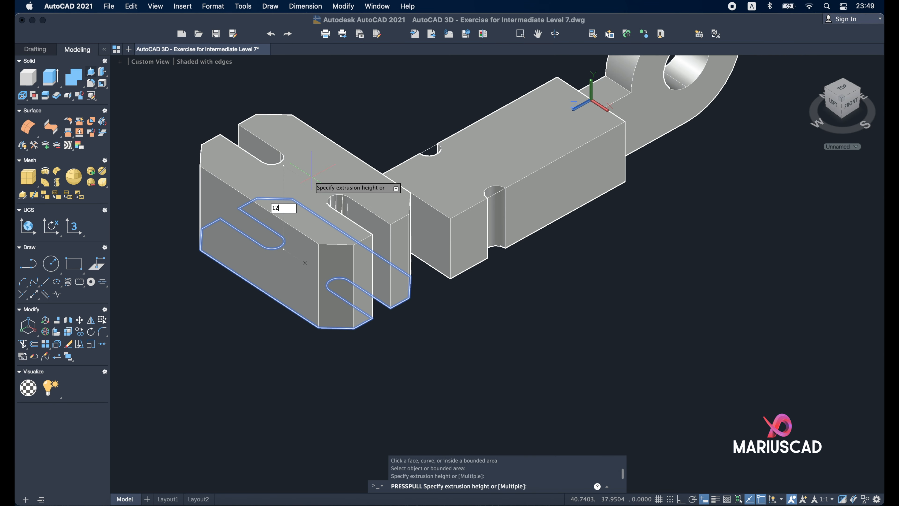
key(Return)
key(Escape)
Move the slotted plate from the midpoint of its lower long edge to the midpoint of the block's upper end edge
click(305, 307)
click(236, 229)
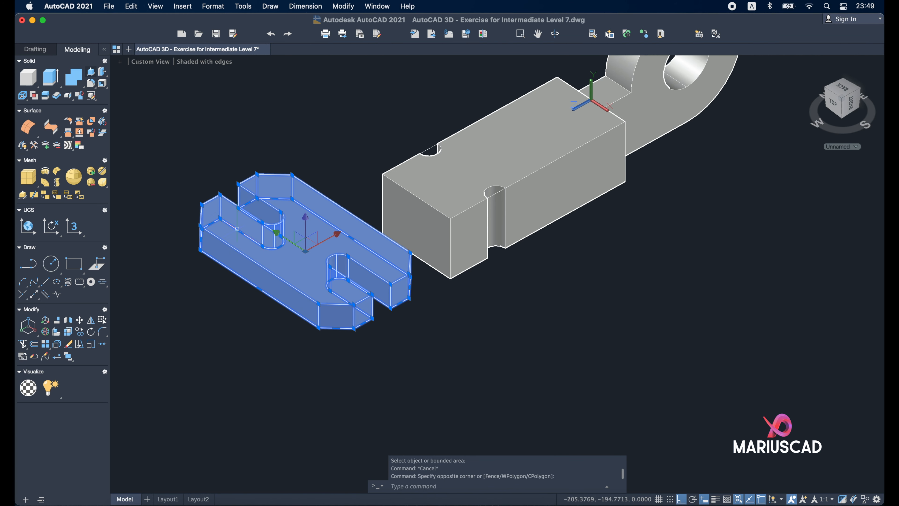
text(m)
key(Return)
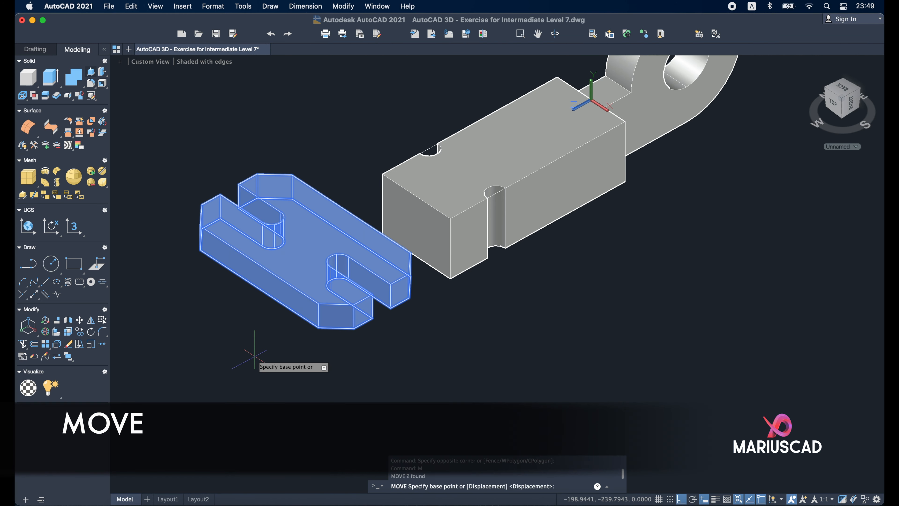
shift+right_click(240, 315)
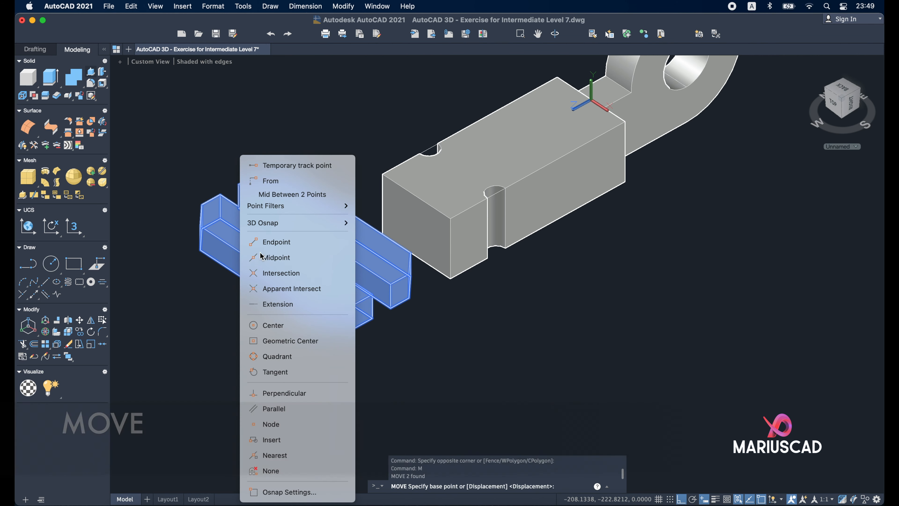
click(260, 258)
click(259, 289)
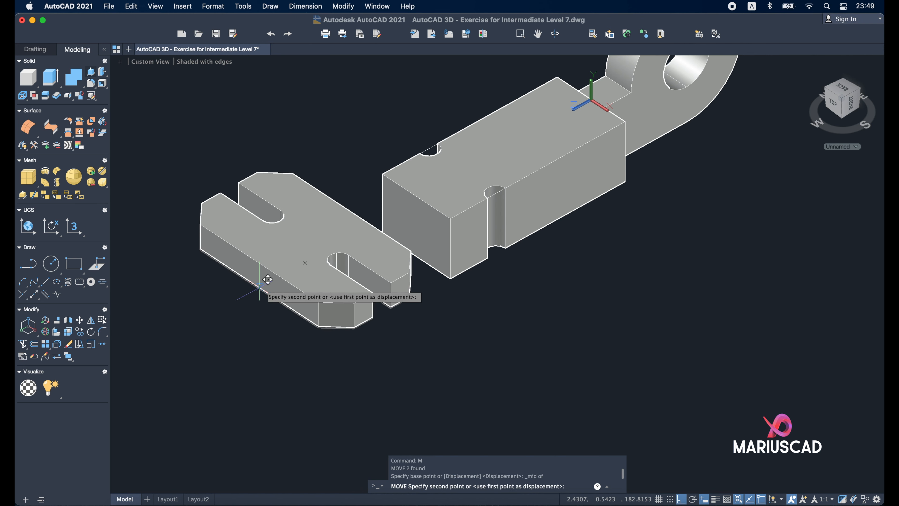
shift+right_click(391, 156)
click(409, 254)
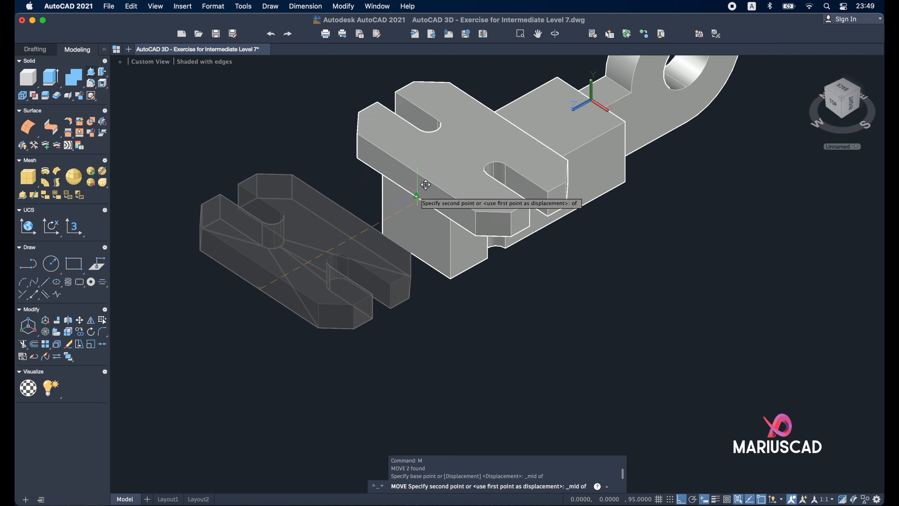
key(Escape)
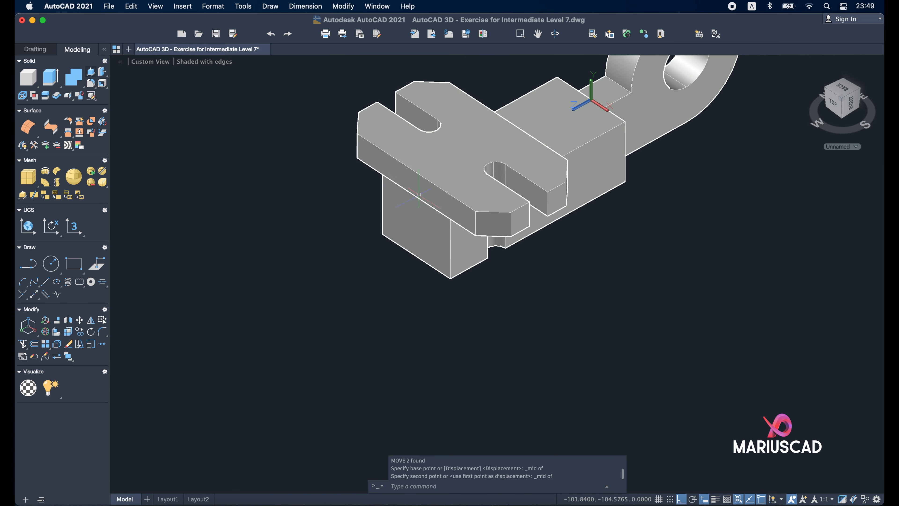
Union the plate, grooved block and ring lug into a single solid
mouse_move(558, 263)
shift+middle_down()
mouse_move(530, 326)
mouse_move(486, 352)
mouse_move(469, 380)
mouse_move(556, 283)
mouse_move(532, 267)
shift+middle_up()
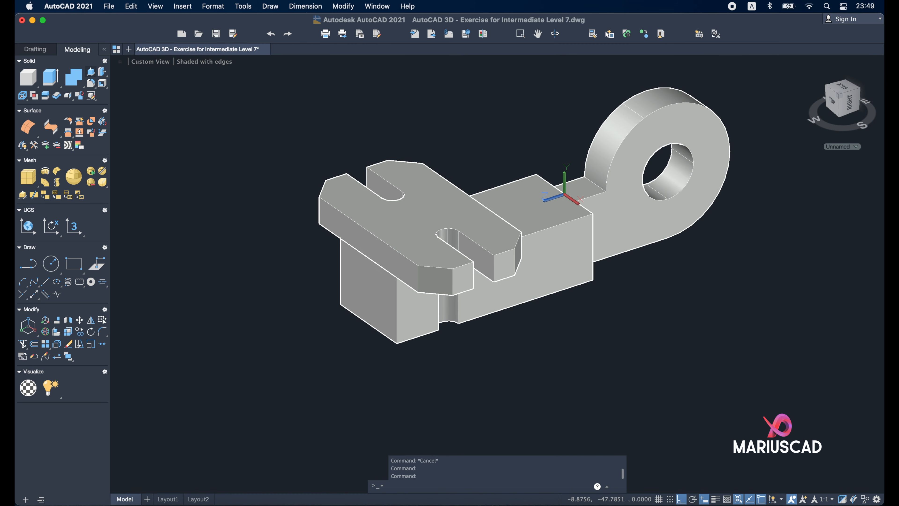
scroll(532, 239, down, 4)
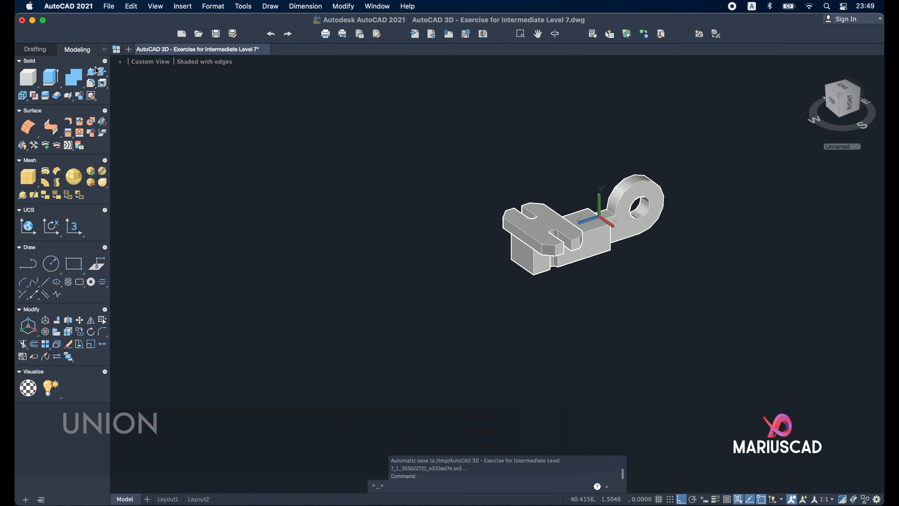
click(788, 309)
click(470, 126)
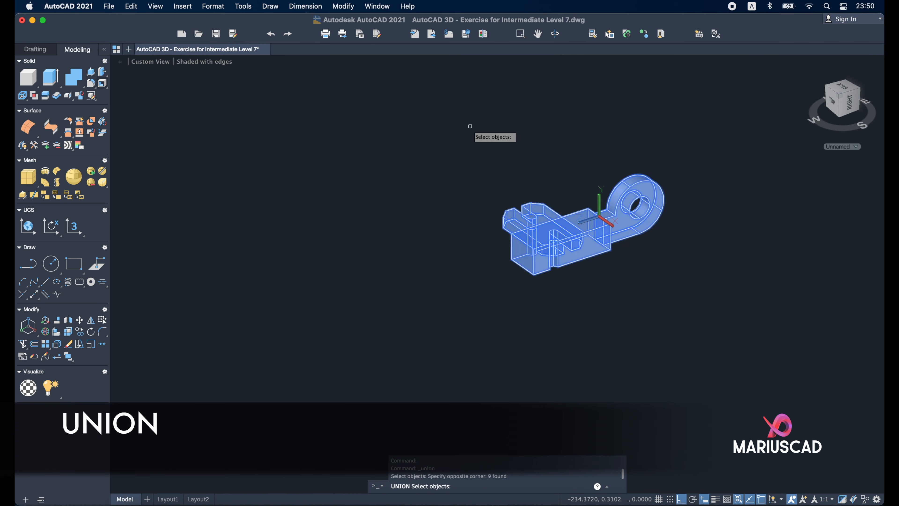
key(Return)
Move the united solid along the negative Z direction, well clear of the leftover 2D outlines
middle_drag(632, 188, 474, 256)
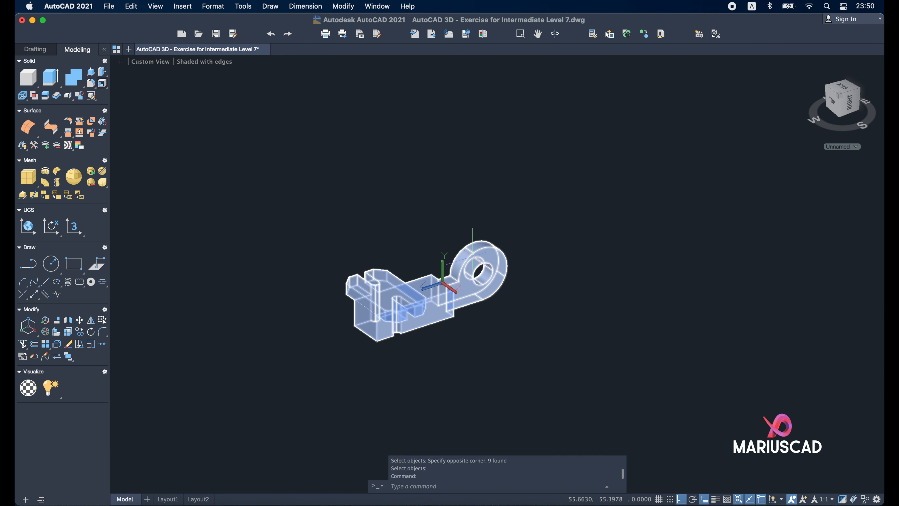
click(475, 257)
scroll(488, 262, up, 2)
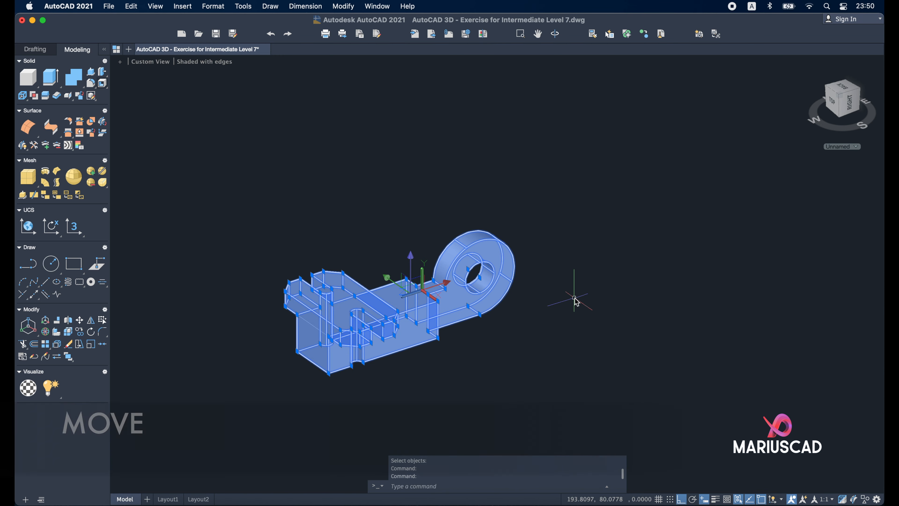
text(m)
key(Return)
click(519, 351)
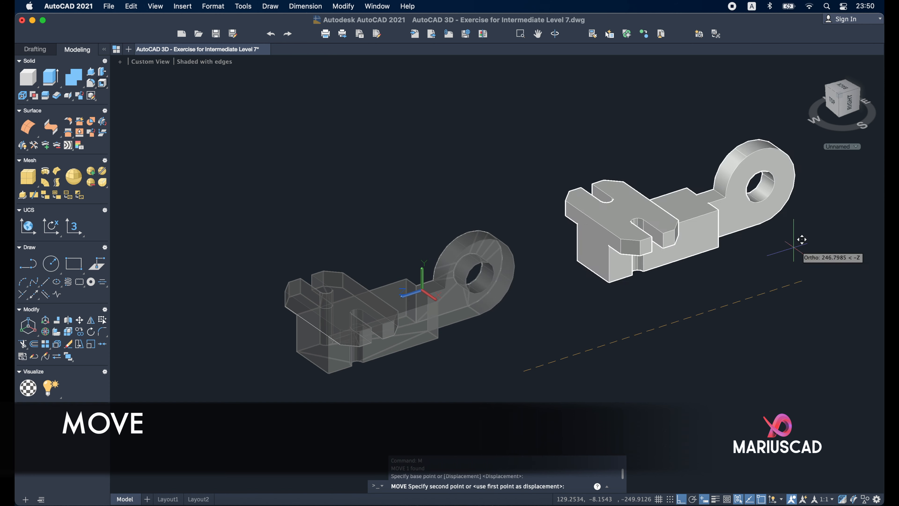
click(815, 246)
Erase the leftover plate and ring lug construction outlines, keeping only the finished solid
click(560, 346)
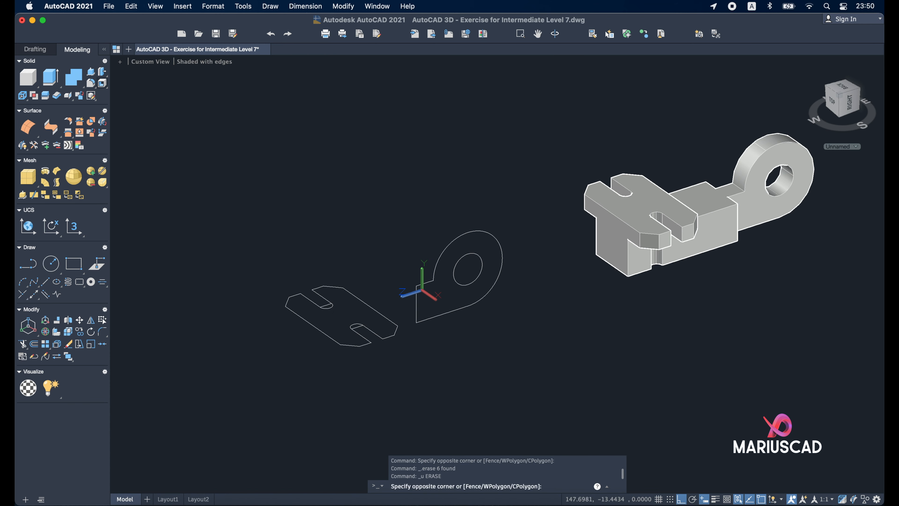
click(224, 191)
key(Delete)
mouse_move(799, 227)
middle_down()
mouse_move(609, 290)
mouse_move(549, 228)
middle_up()
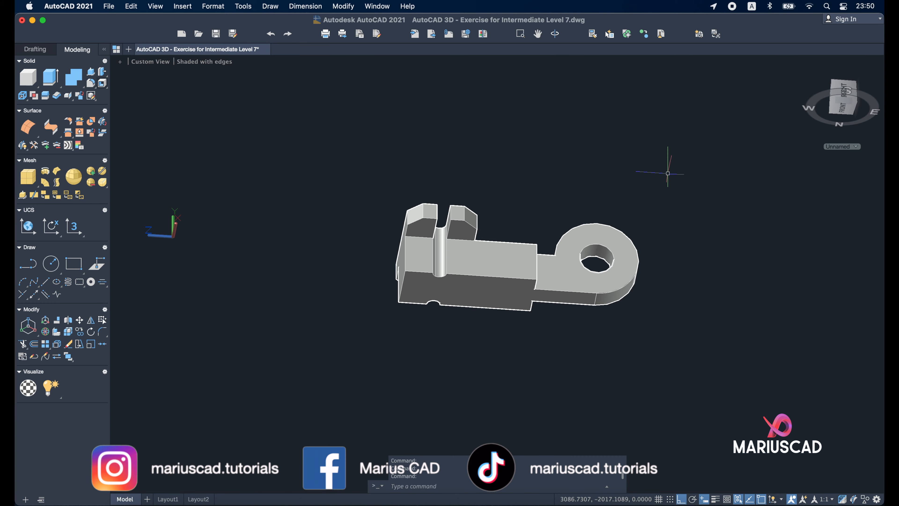